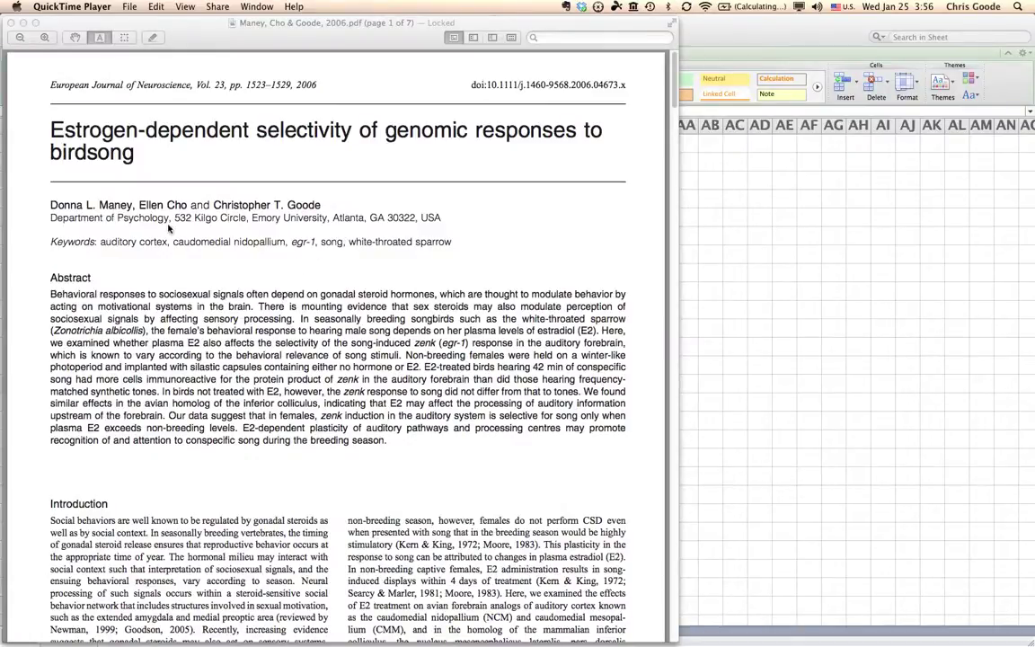
# - Bring the birdsong paper in Preview to the front
pyautogui.click(212, 44)
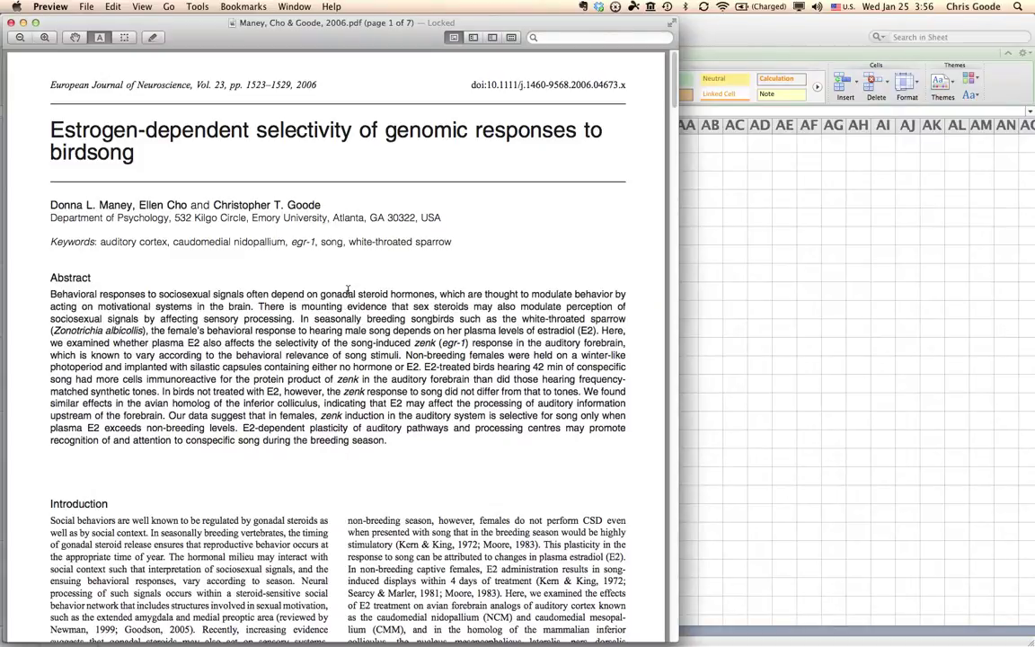
pyautogui.scroll(2, 348, 290)
pyautogui.scroll(-2, 360, 292)
# - Scroll to page 2's Sound stimuli > Songs paragraph and highlight 'Latin Square,'
pyautogui.scroll(-3, 392, 439)
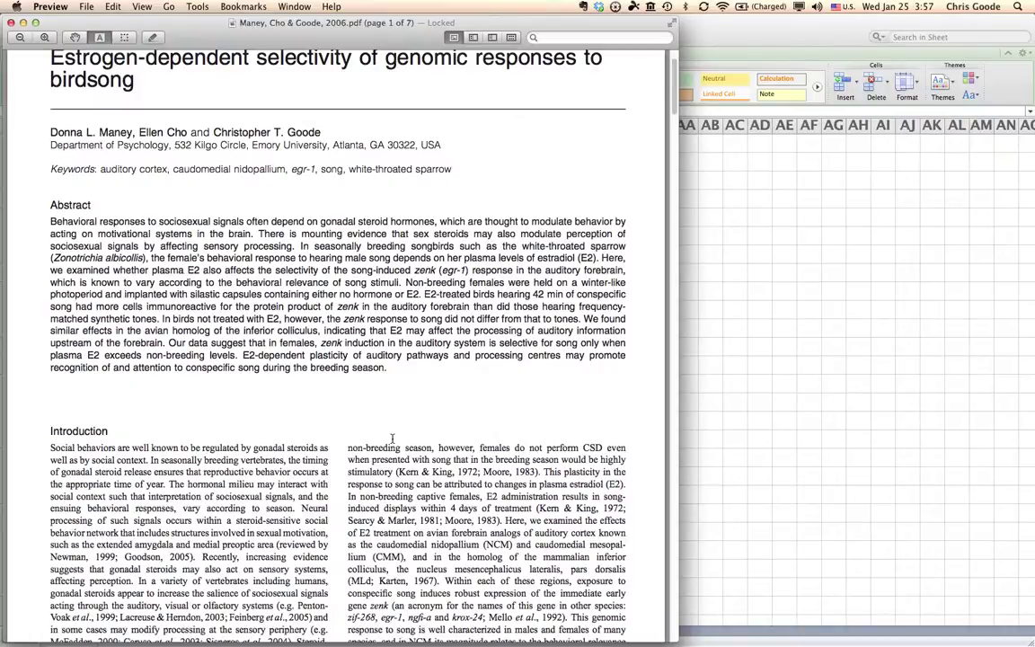
pyautogui.scroll(-15, 391, 439)
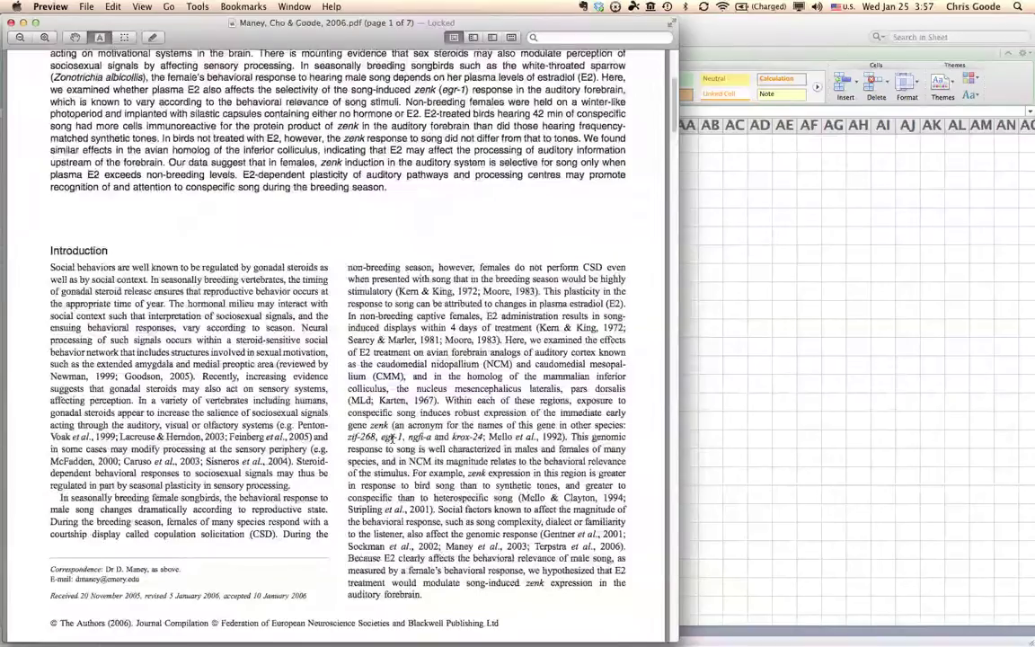
pyautogui.scroll(-14, 391, 437)
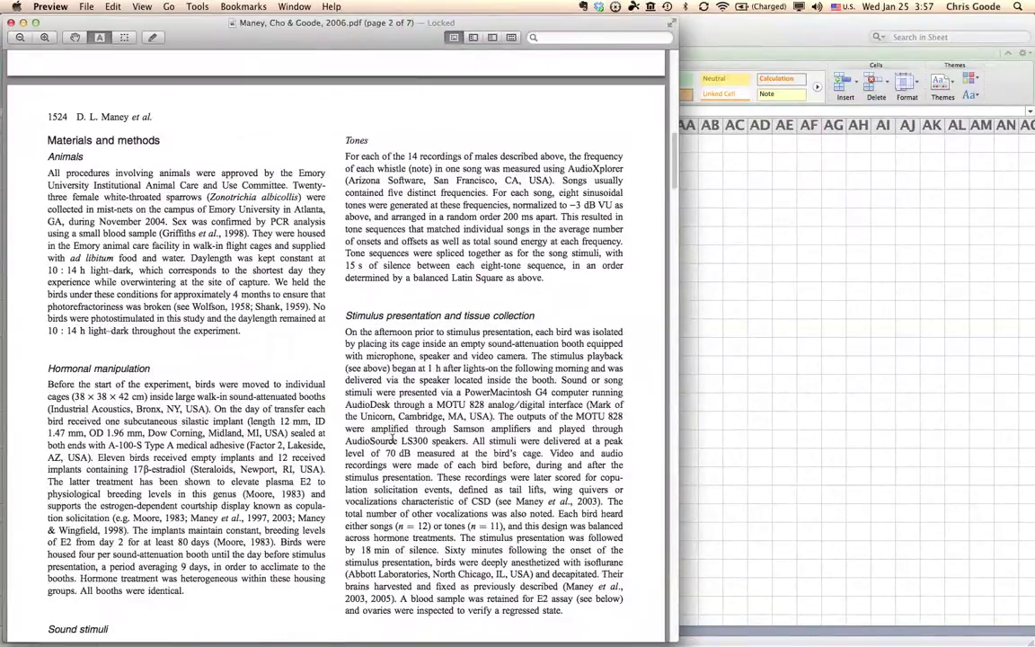
pyautogui.scroll(5, 266, 353)
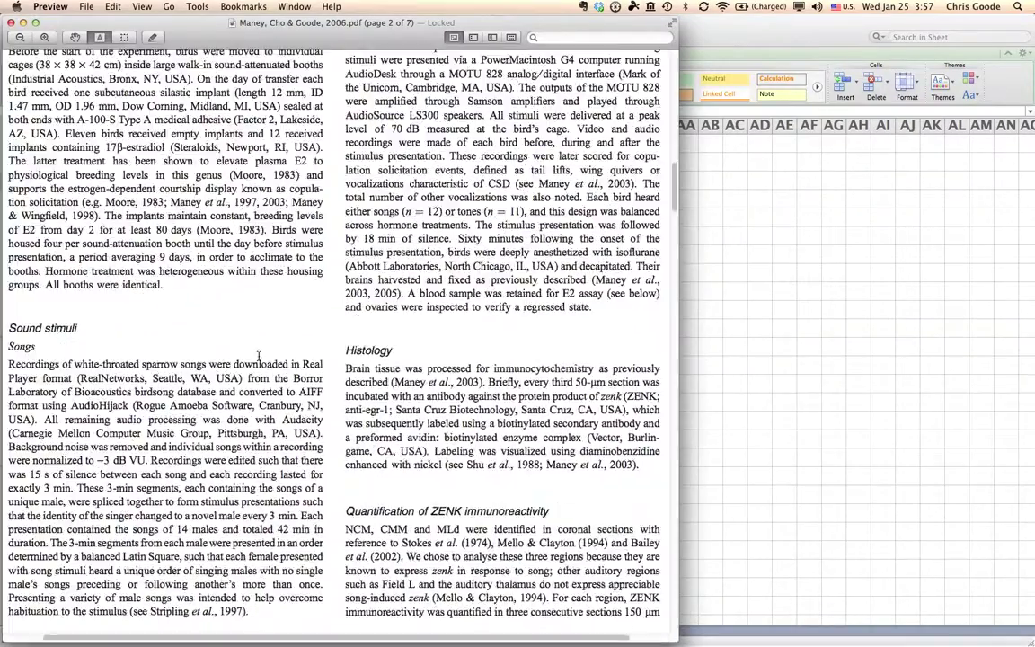
pyautogui.scroll(-3, 266, 353)
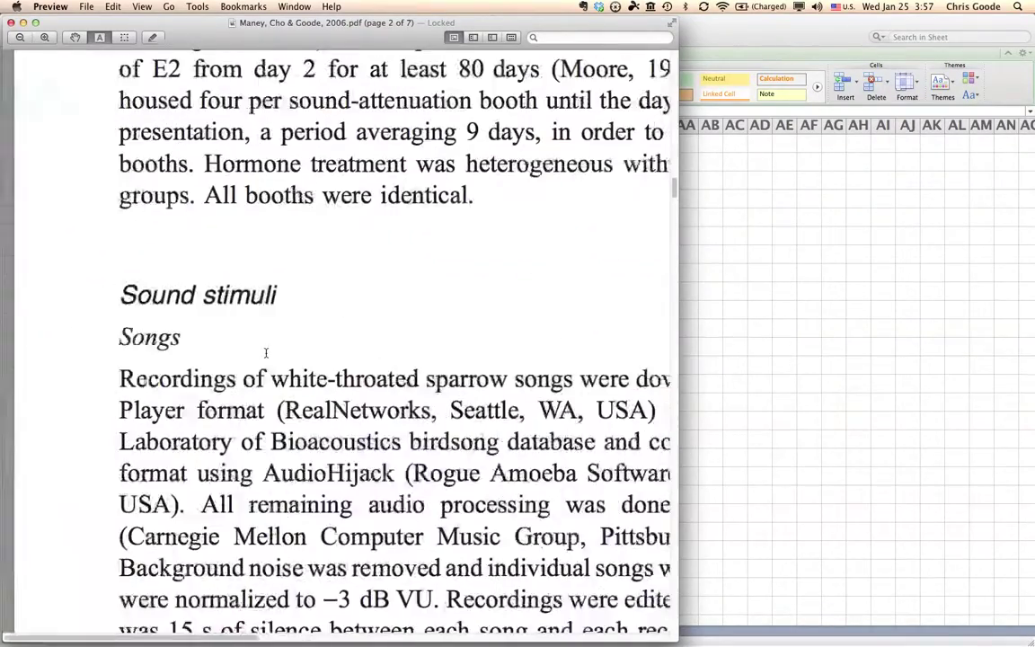
pyautogui.scroll(-5, 266, 353)
pyautogui.scroll(3, 266, 353)
pyautogui.scroll(-3, 266, 353)
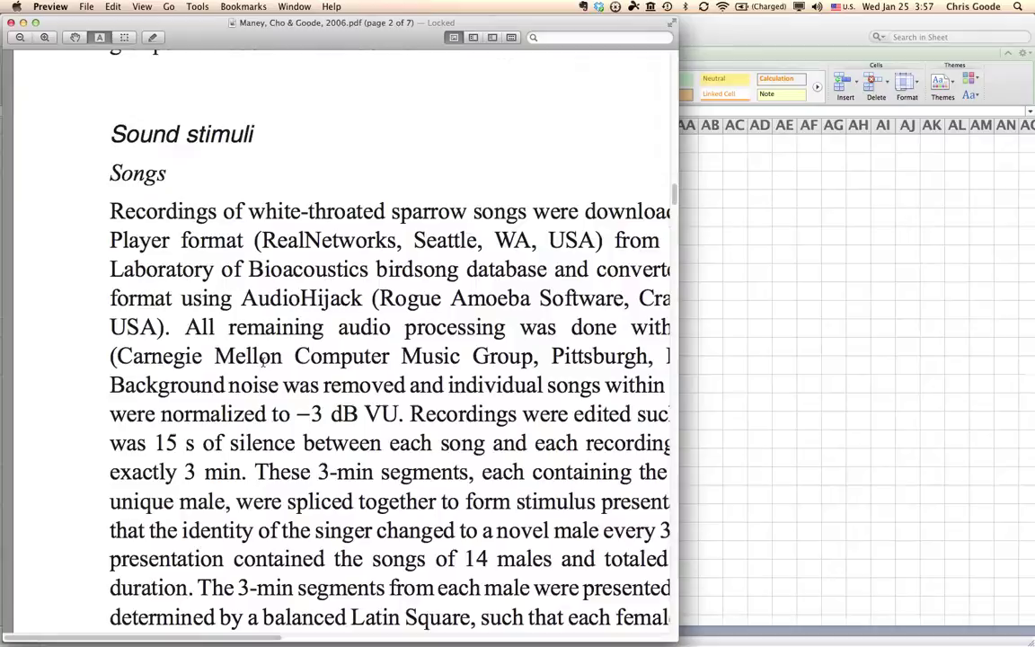
pyautogui.scroll(1, 266, 354)
pyautogui.hscroll(2, 264, 358)
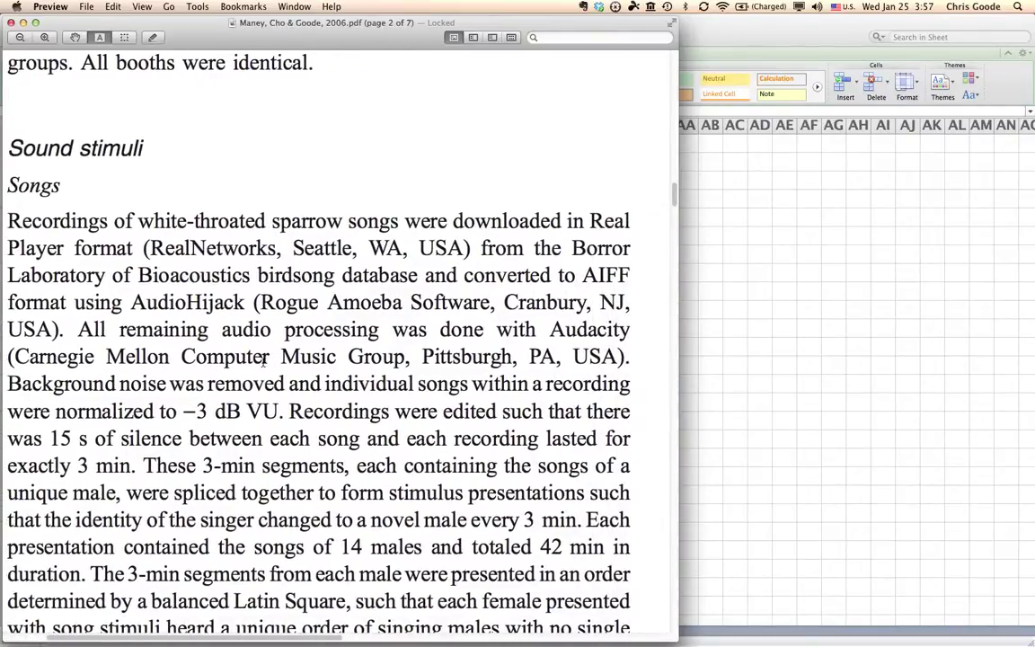
pyautogui.scroll(-3, 266, 359)
pyautogui.scroll(-1, 266, 359)
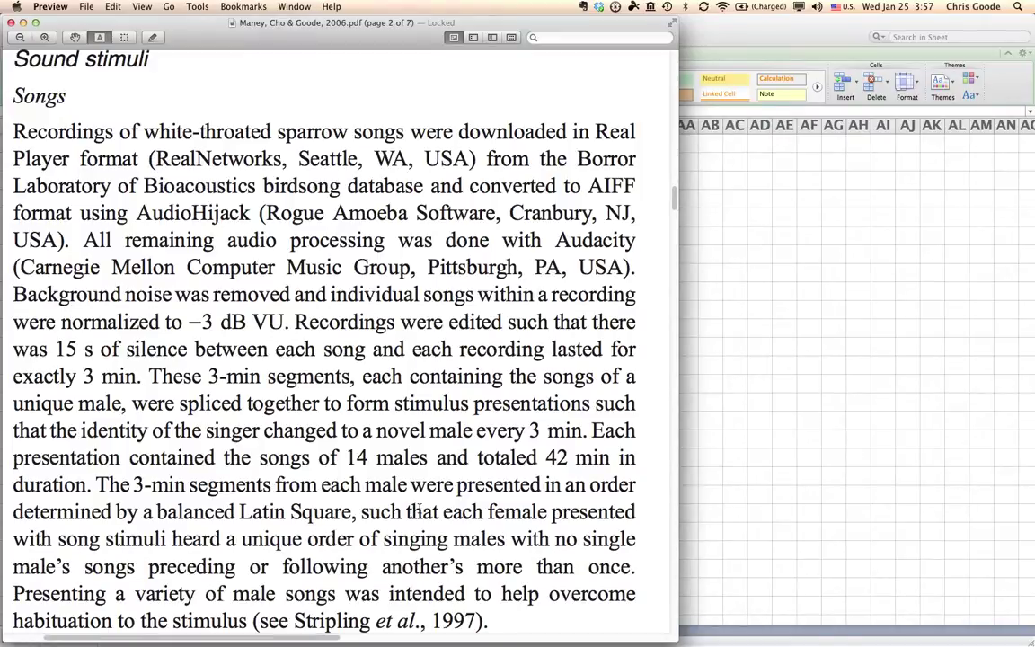
pyautogui.moveTo(239, 511); pyautogui.dragTo(356, 512)
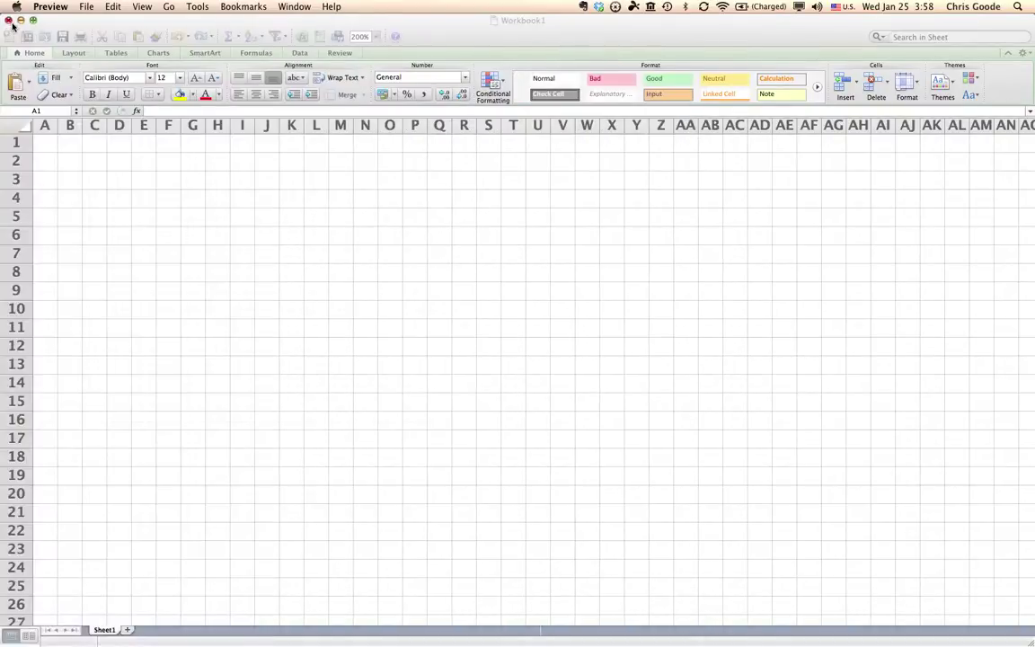
# - Close the paper and enter '1. Randomize conditions' in cell A1
pyautogui.click(11, 22)
pyautogui.click(43, 142)
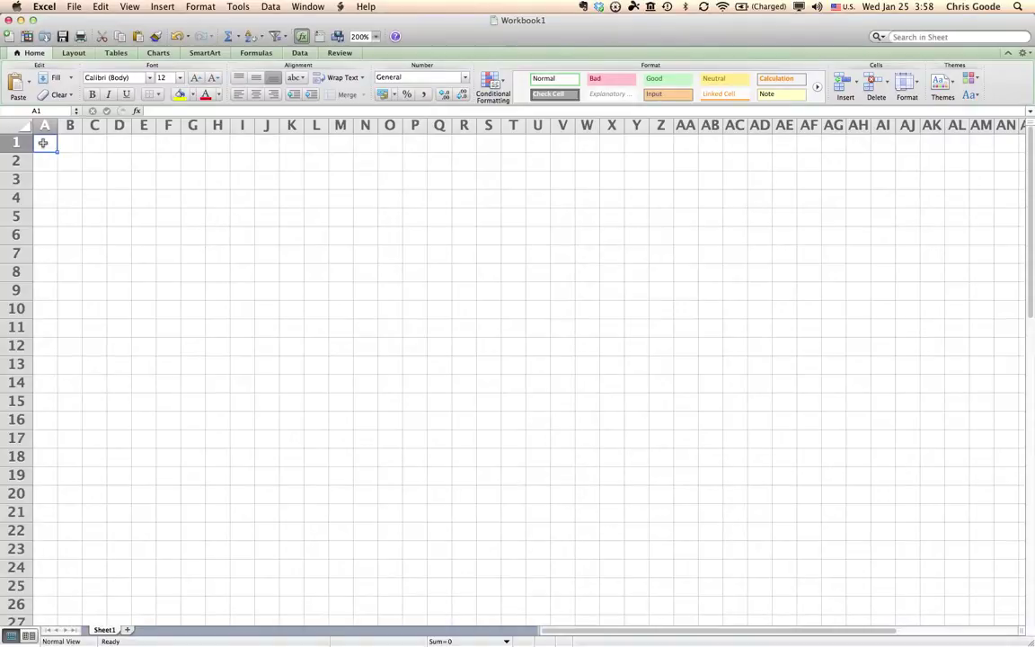
pyautogui.write('1. Rnad')
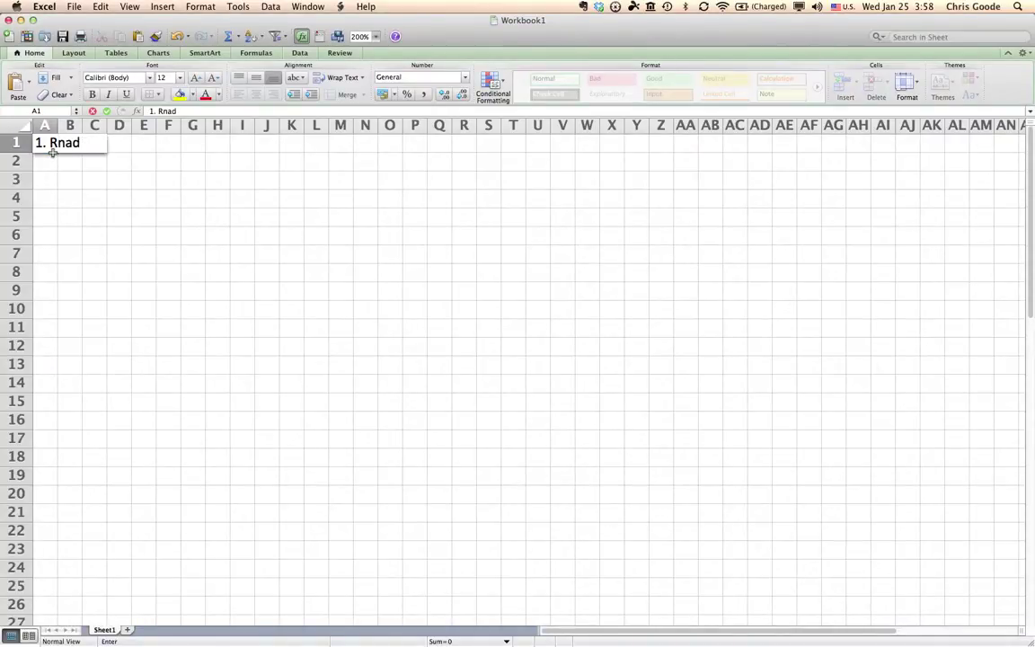
pyautogui.press('BackSpace')
pyautogui.press('BackSpace')
pyautogui.press('BackSpace')
pyautogui.write('andomize')
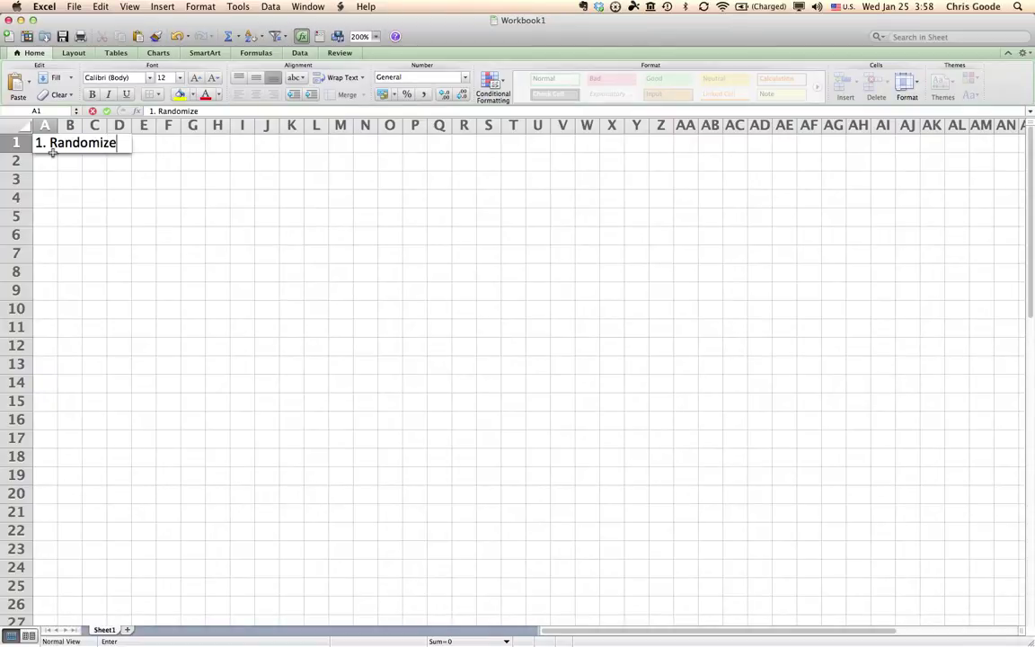
pyautogui.write(' conditions')
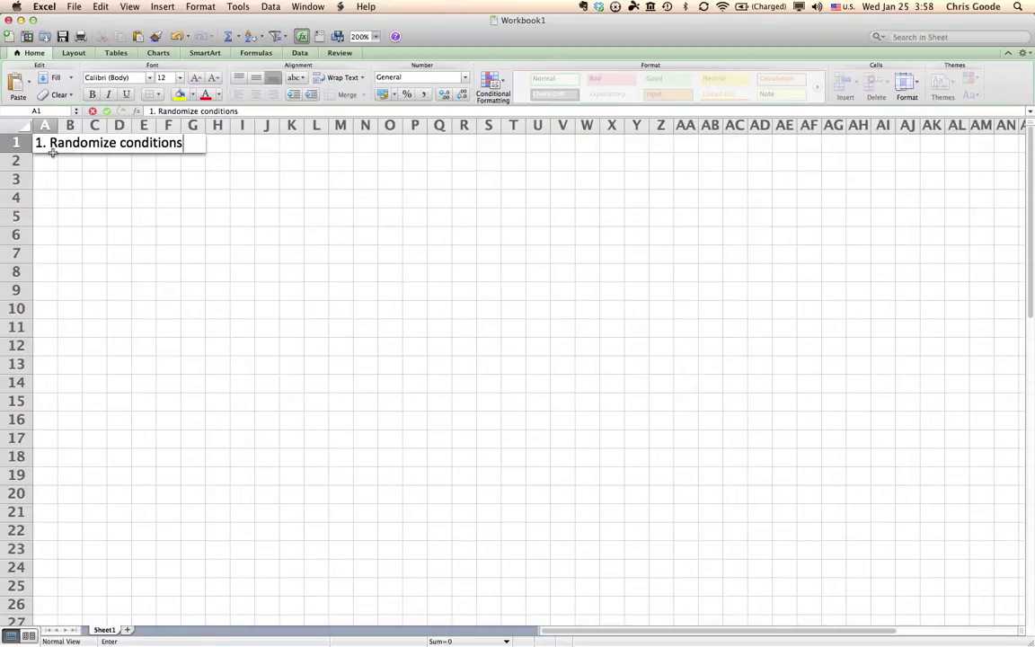
pyautogui.press('Return')
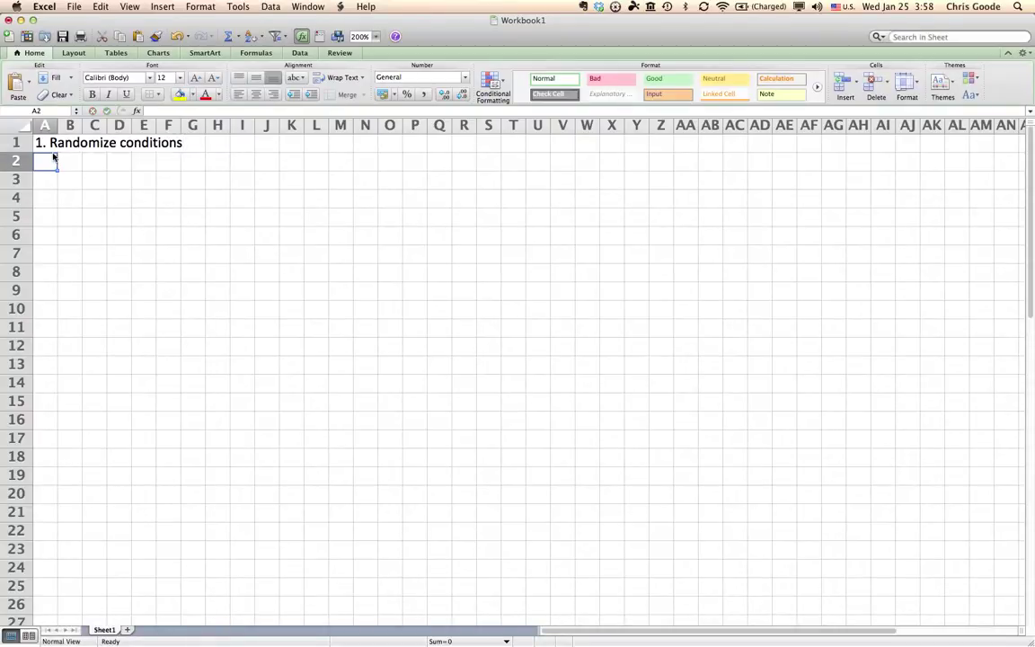
# - In A2, type '2. Formula for first row: 1, 2, N, 3, N-1, 4, N-2, 5, N-3, 6'
pyautogui.write('2.')
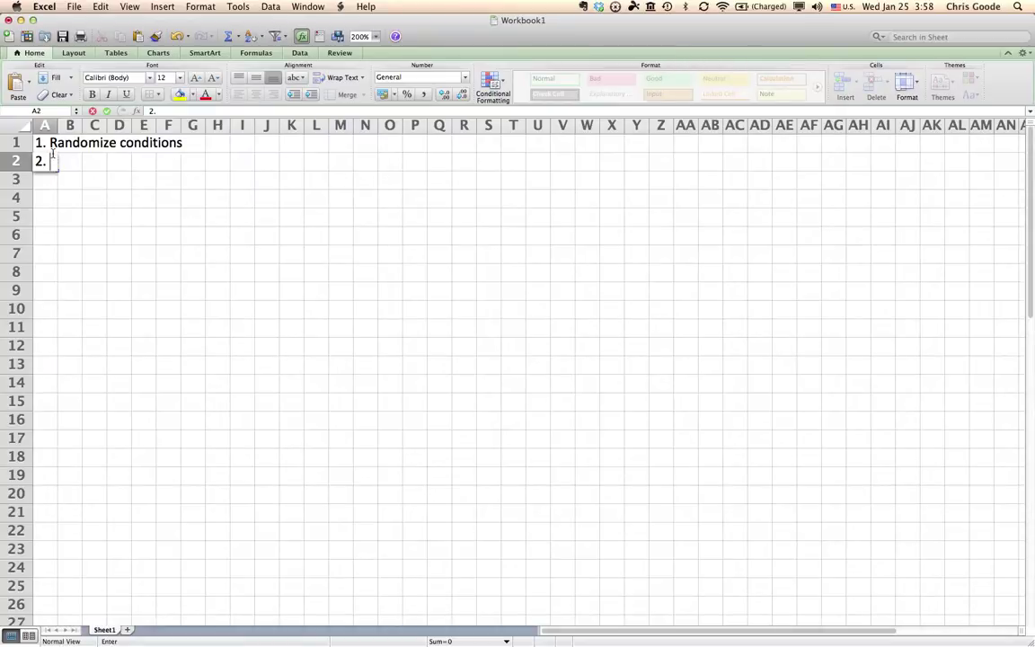
pyautogui.write(' Formula')
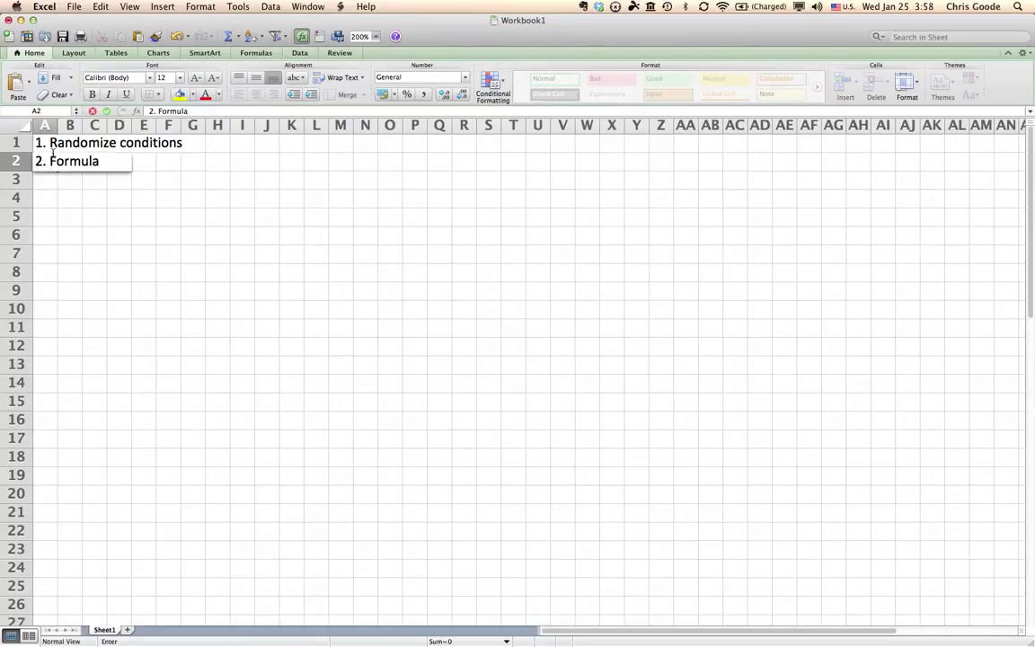
pyautogui.write(' for first row:')
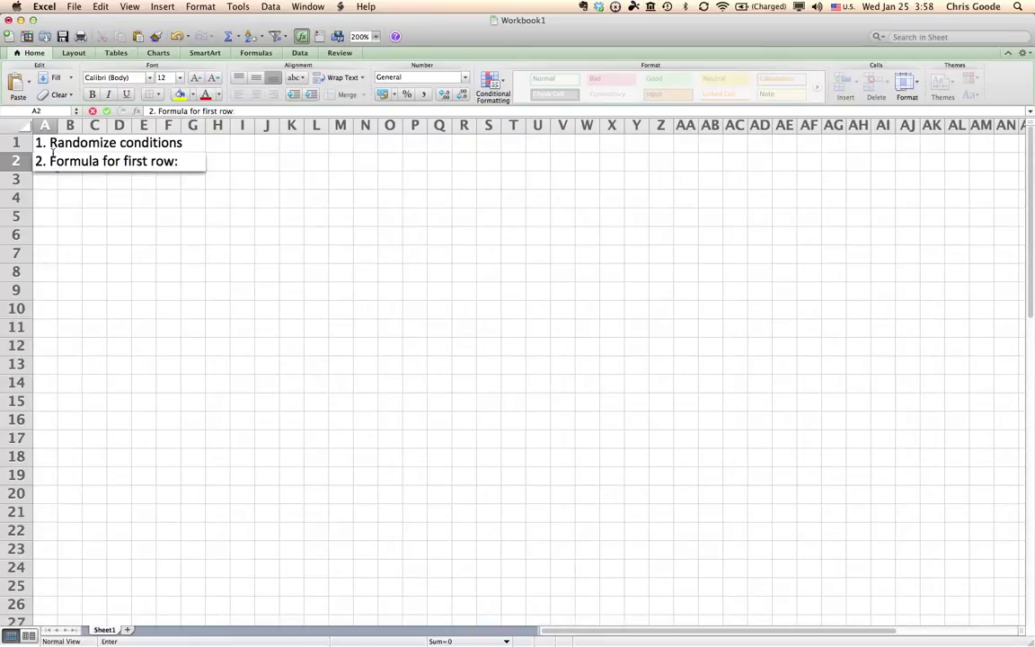
pyautogui.write(' 1, 2, N')
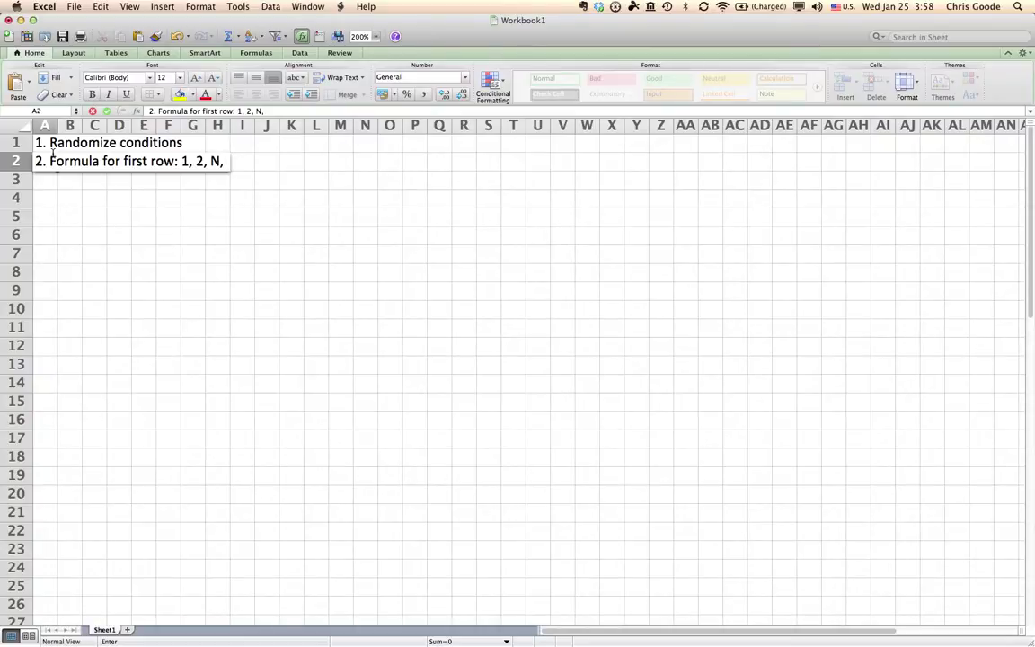
pyautogui.write(', 3,')
pyautogui.write('N01')
pyautogui.press('BackSpace')
pyautogui.press('BackSpace')
pyautogui.write('-1.')
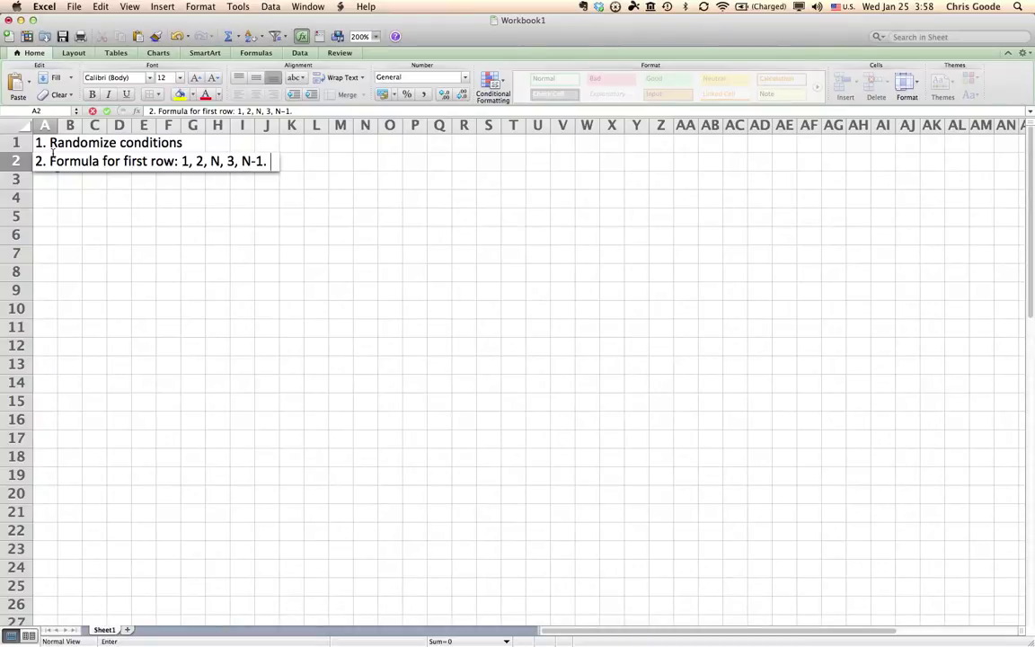
pyautogui.write(' 4,')
pyautogui.press('BackSpace')
pyautogui.press('BackSpace')
pyautogui.press('BackSpace')
pyautogui.write('4 ,N-2,')
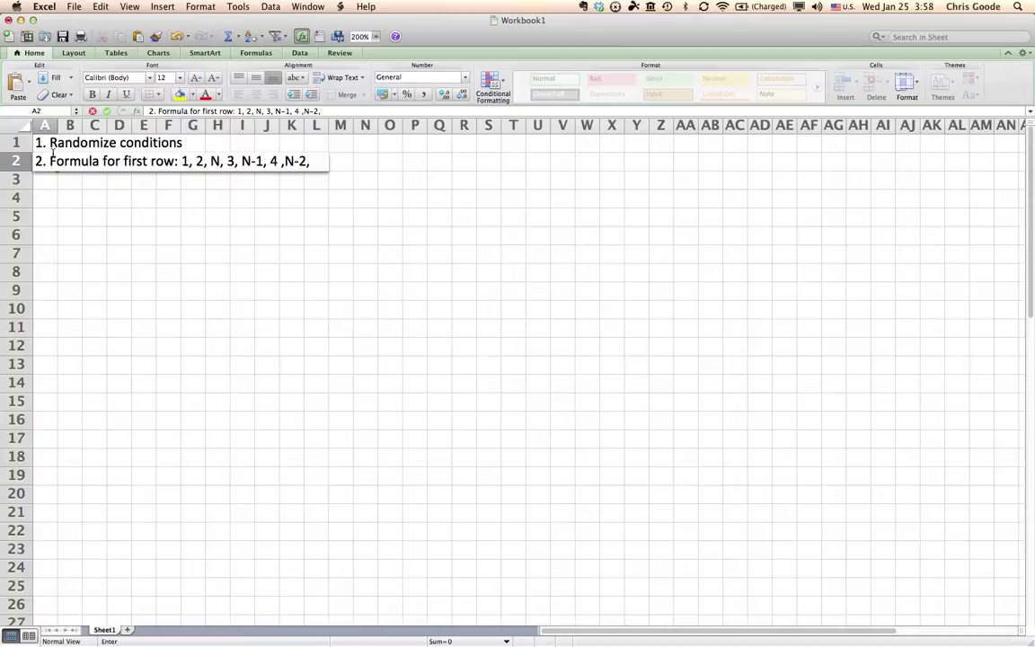
pyautogui.write(' 5, N-3, 6')
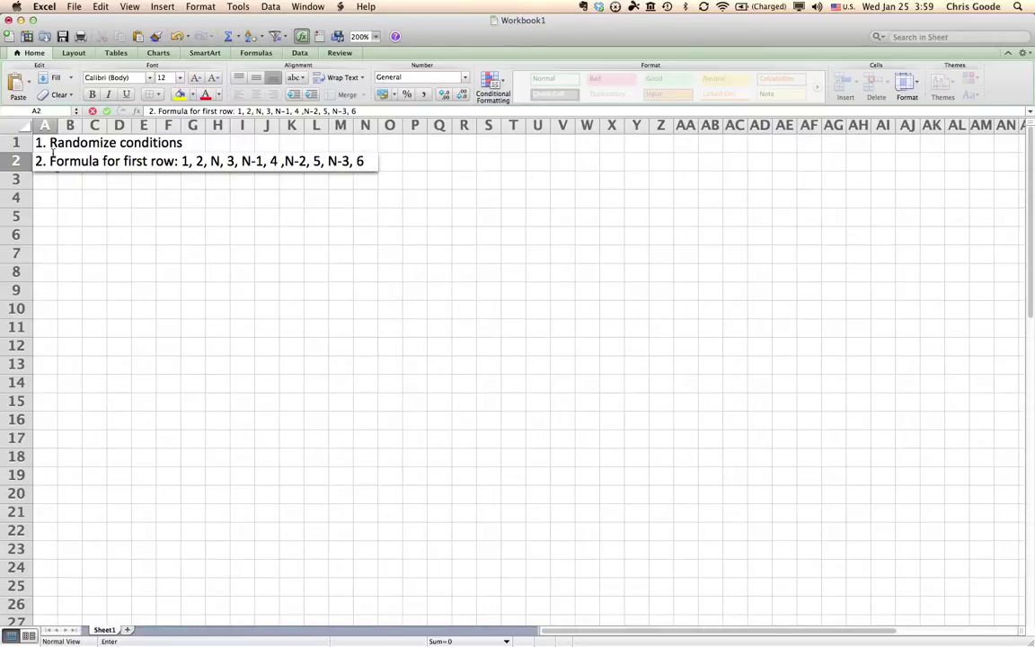
# - Extend the A2 sequence with N-4, 7, N-5, 8 and commit the cell
pyautogui.click(181, 161)
pyautogui.doubleClick(184, 161)
pyautogui.click(366, 162)
pyautogui.write(', N-4,')
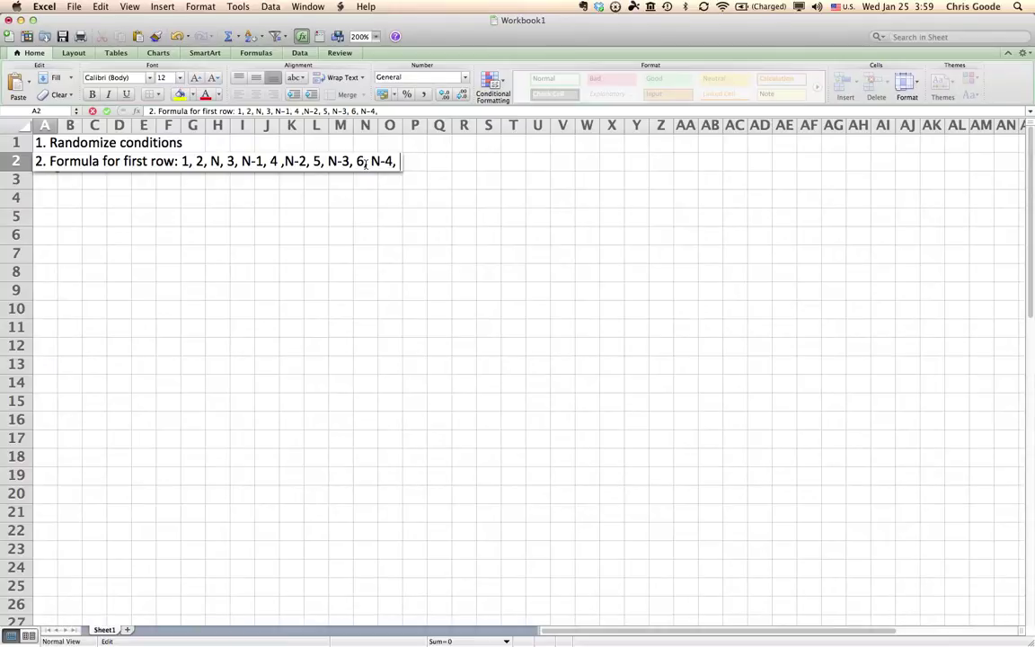
pyautogui.write(' 7, N-5')
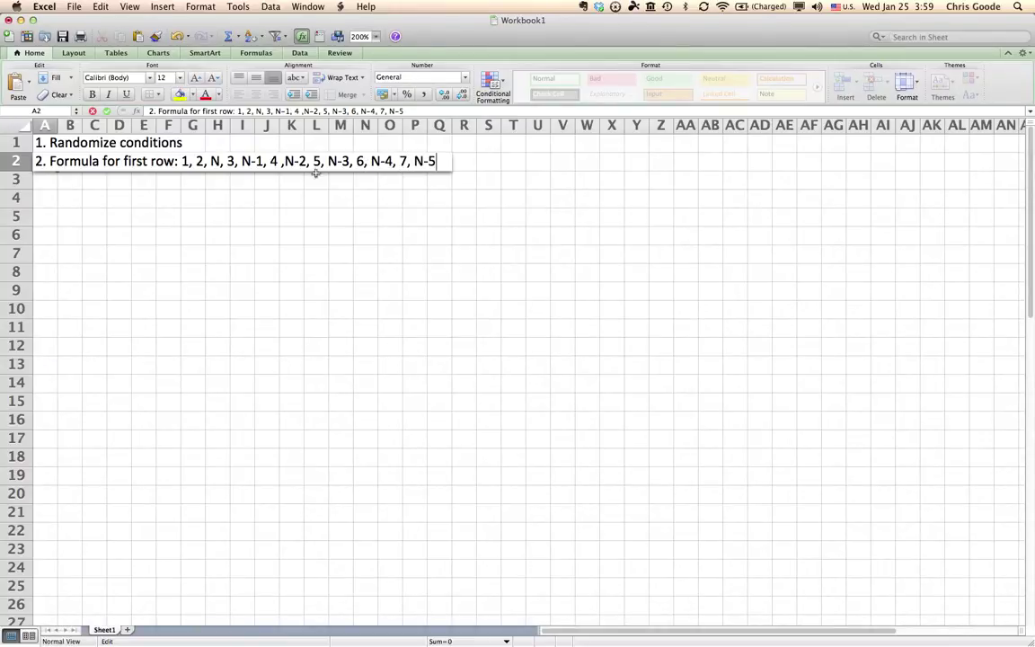
pyautogui.click(421, 160)
pyautogui.moveTo(421, 161); pyautogui.dragTo(437, 162)
pyautogui.press('Right')
pyautogui.write(',8')
pyautogui.moveTo(182, 161); pyautogui.dragTo(456, 162)
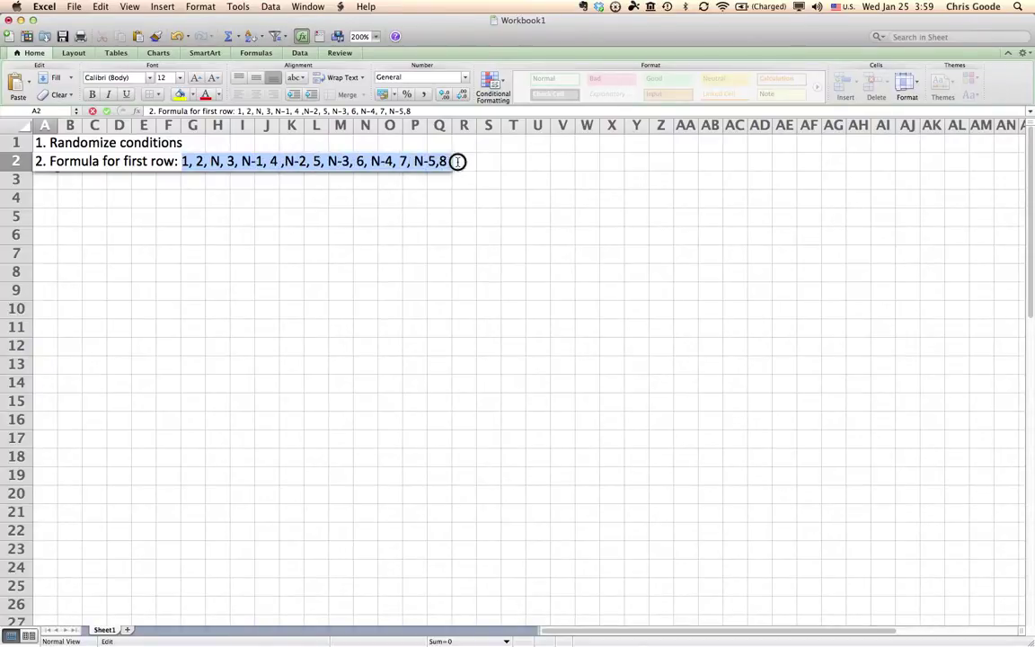
pyautogui.click(74, 198)
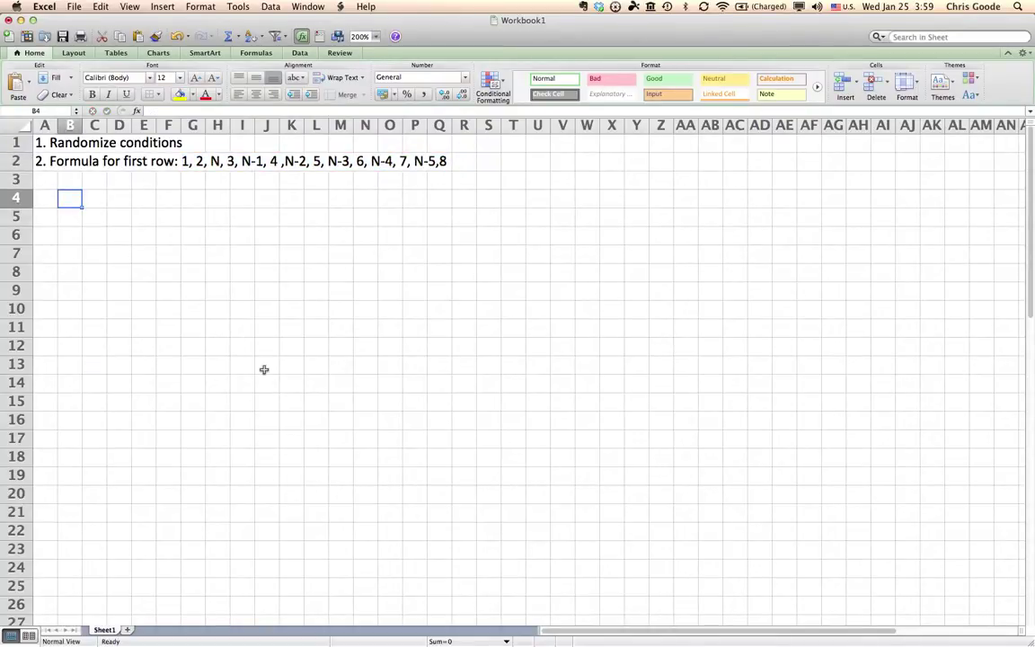
# - Enter 1, 2, 14, 3, 13, 4, 12 across B4 to H4
pyautogui.write('1')
pyautogui.press('Tab')
pyautogui.write('2')
pyautogui.press('Tab')
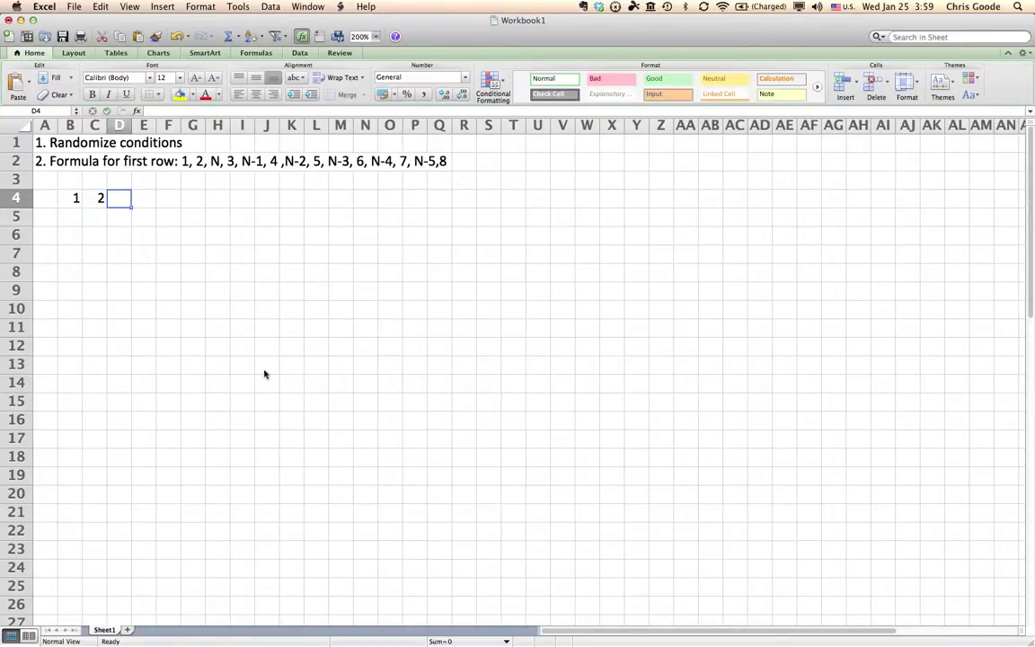
pyautogui.write('14')
pyautogui.press('Tab')
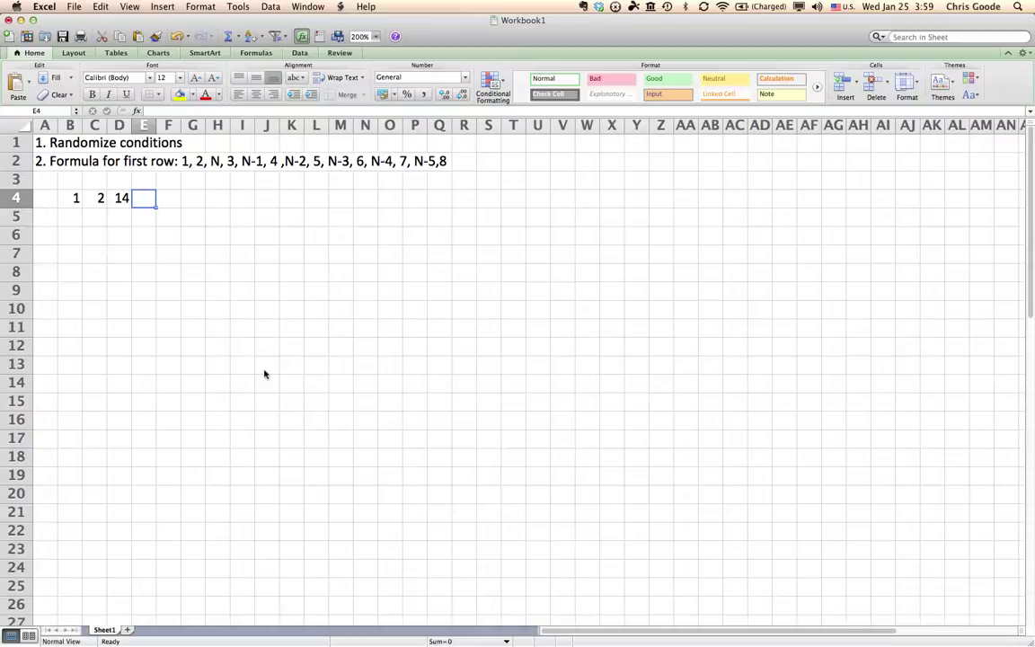
pyautogui.write('3')
pyautogui.press('Tab')
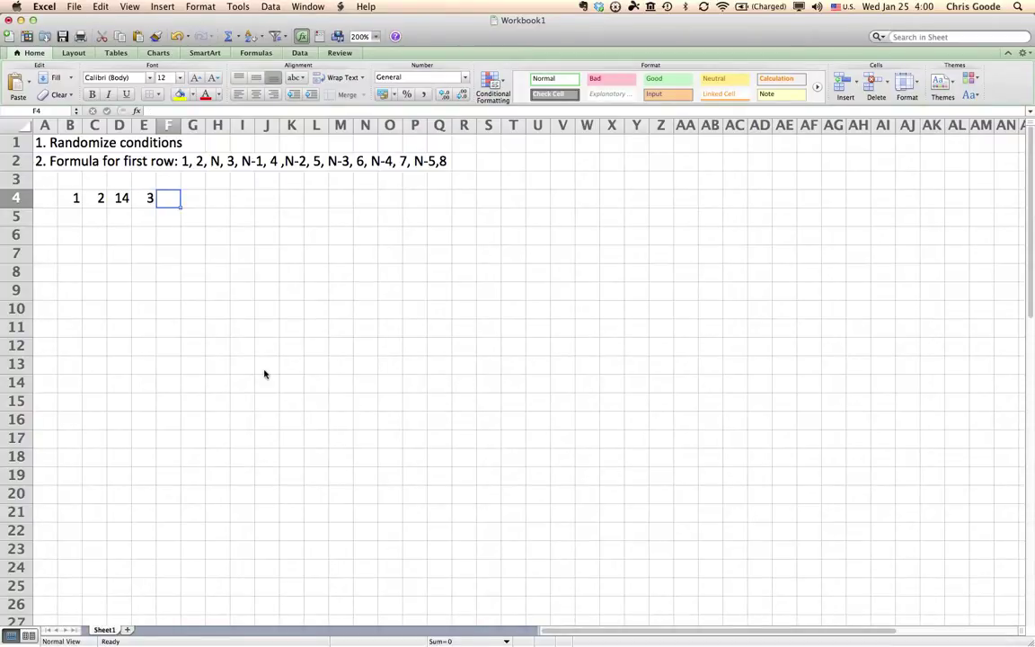
pyautogui.write('13')
pyautogui.press('Tab')
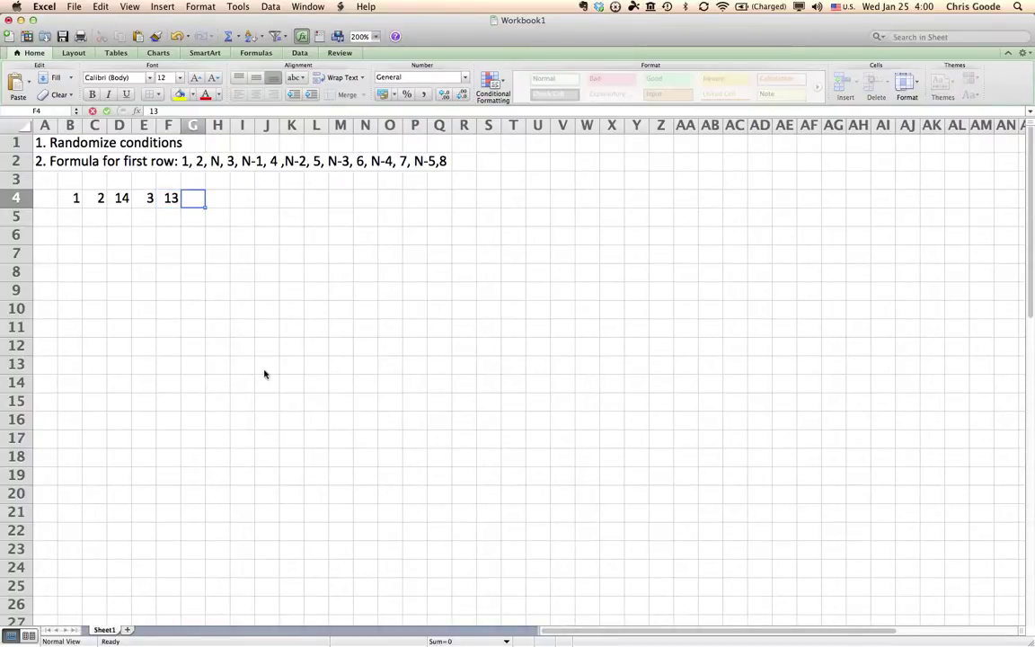
pyautogui.write('4')
pyautogui.press('Tab')
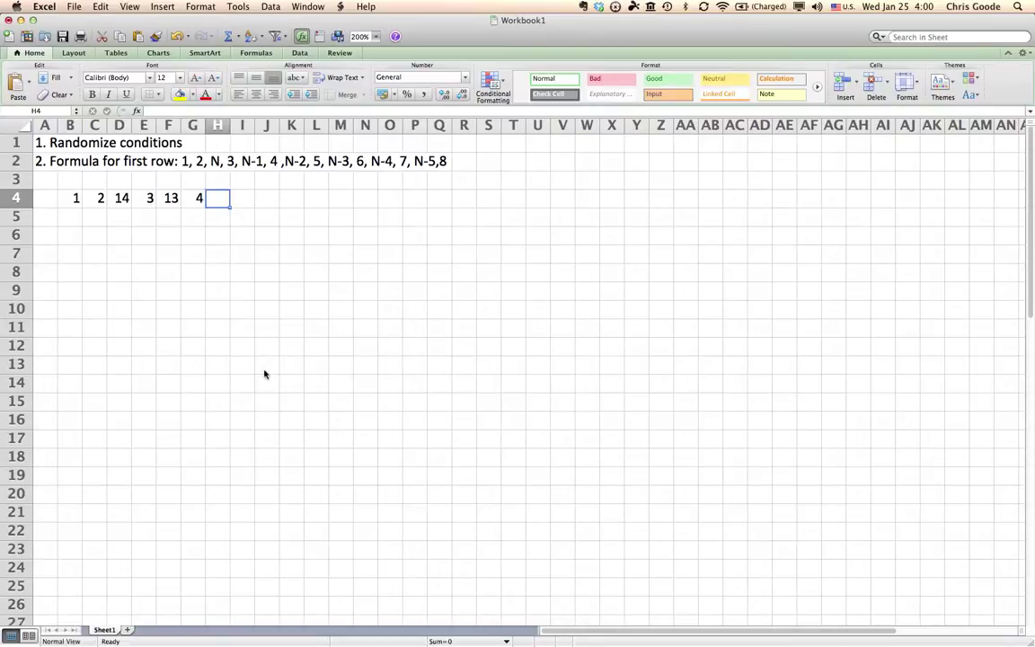
pyautogui.write('12')
# - Continue row 4 with 5, 11, 6, 10, 7, 9, 8 in I4 through O4
pyautogui.press('Tab')
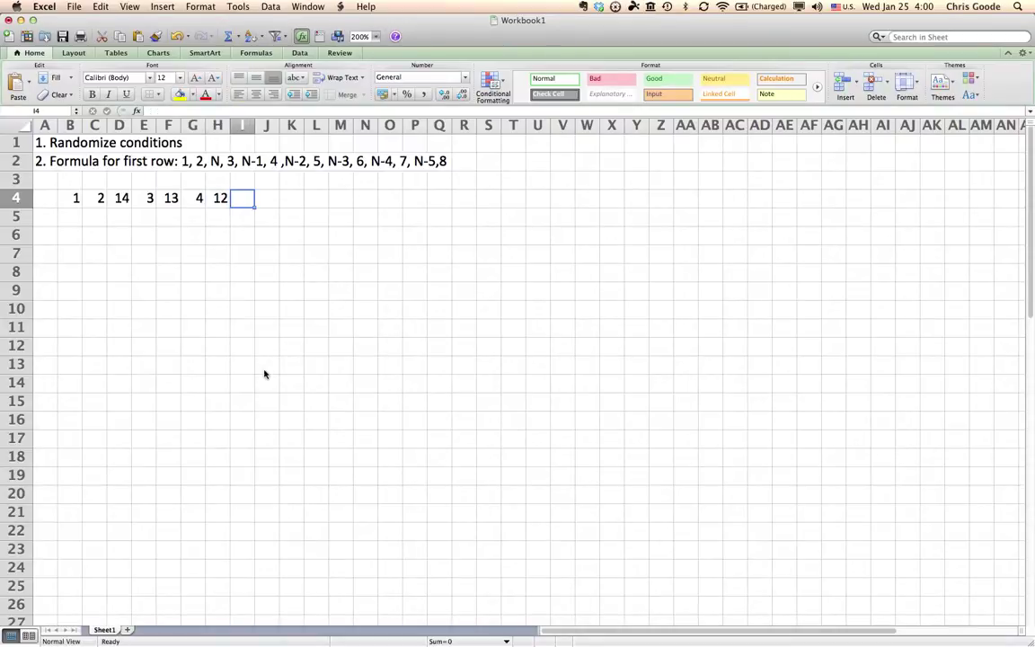
pyautogui.write('5')
pyautogui.press('Tab')
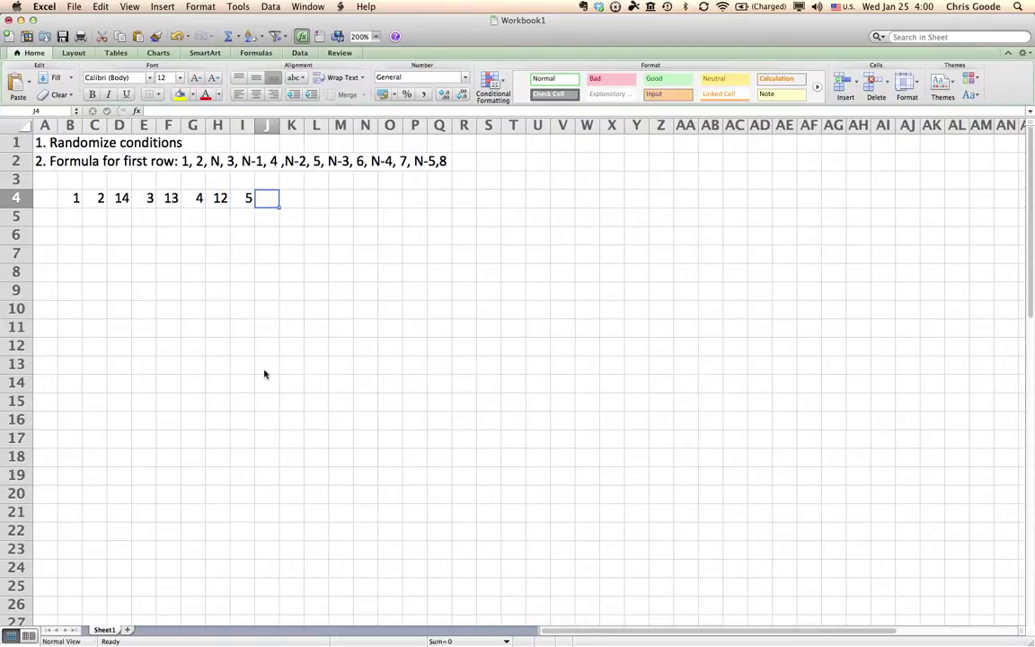
pyautogui.write('11')
pyautogui.press('Tab')
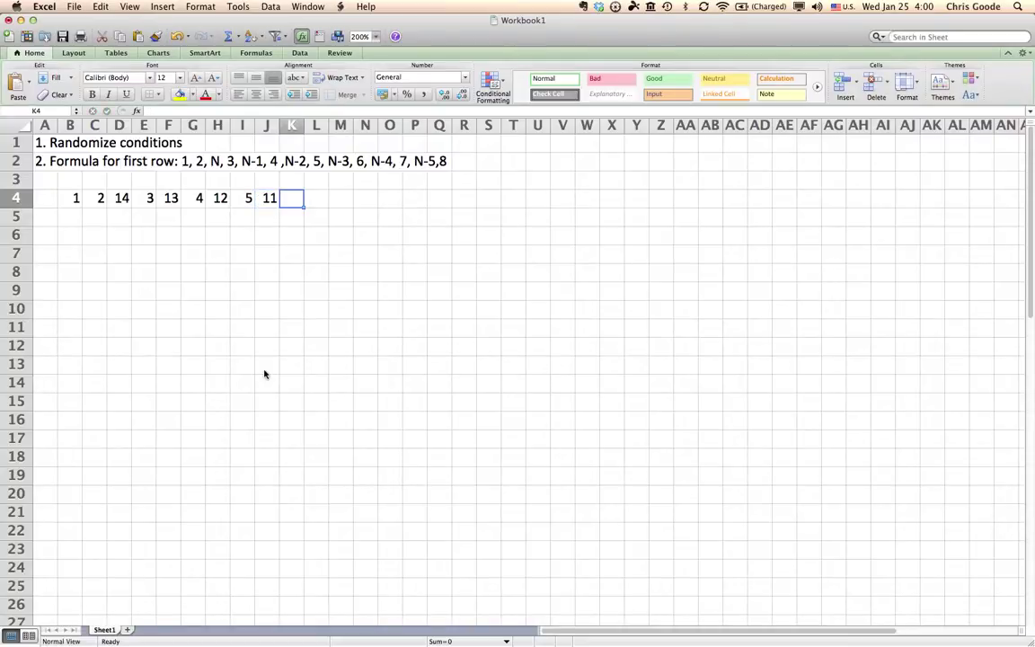
pyautogui.write('6')
pyautogui.press('Tab')
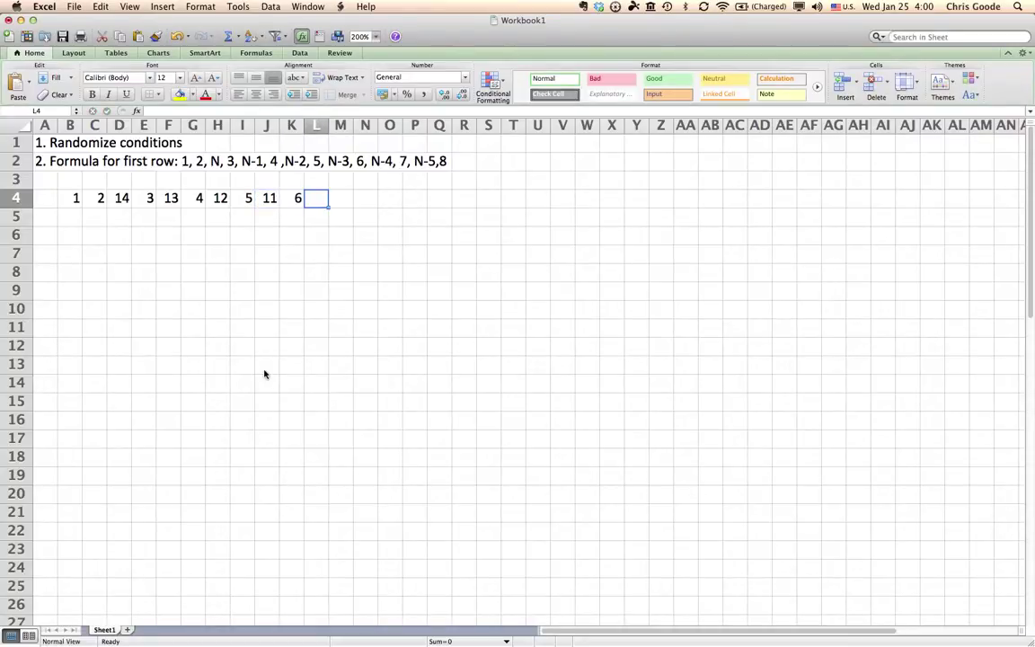
pyautogui.write('10')
pyautogui.press('Tab')
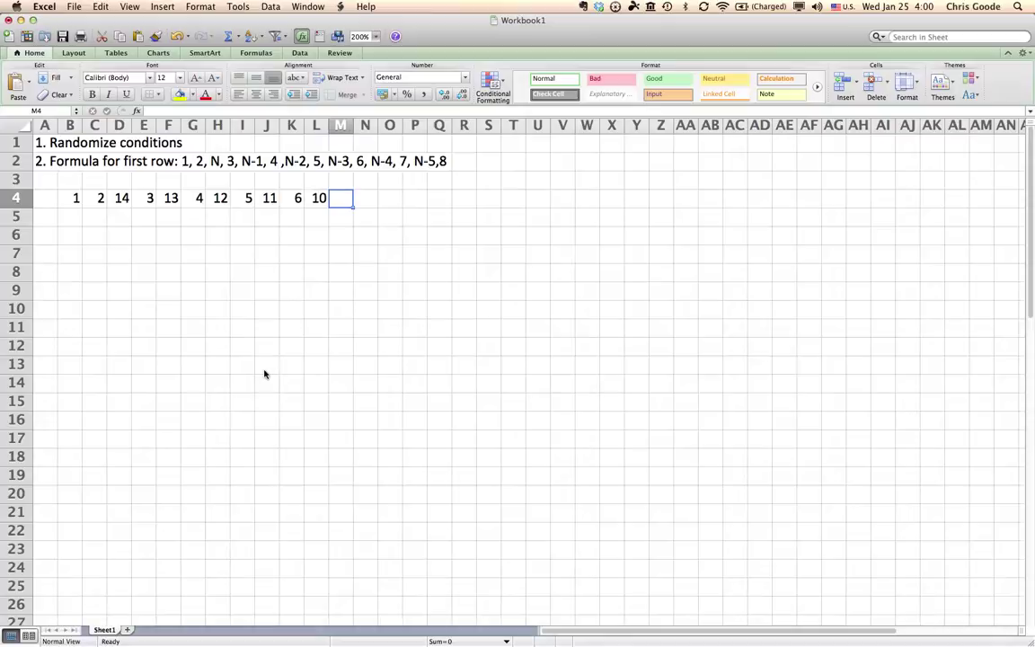
pyautogui.write('7')
pyautogui.press('Tab')
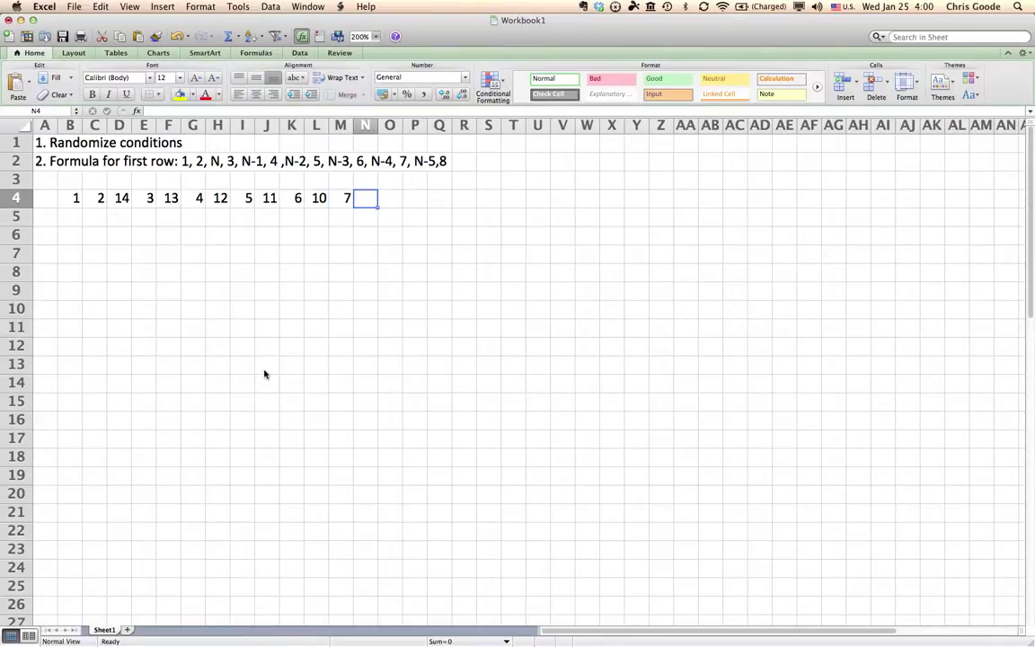
pyautogui.write('9')
pyautogui.press('Tab')
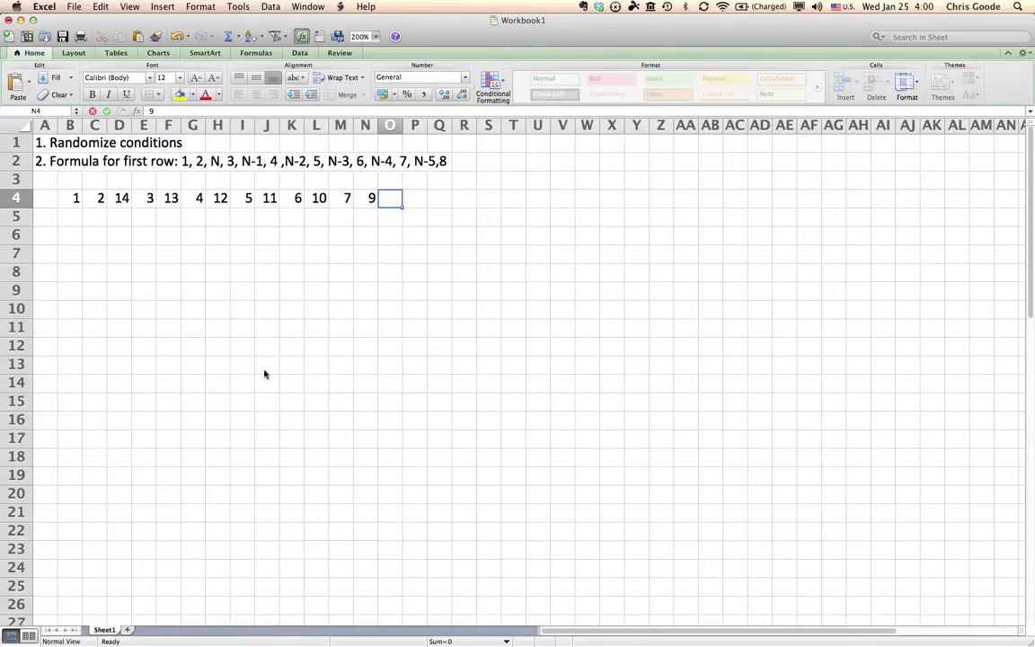
pyautogui.write('8')
pyautogui.press('Tab')
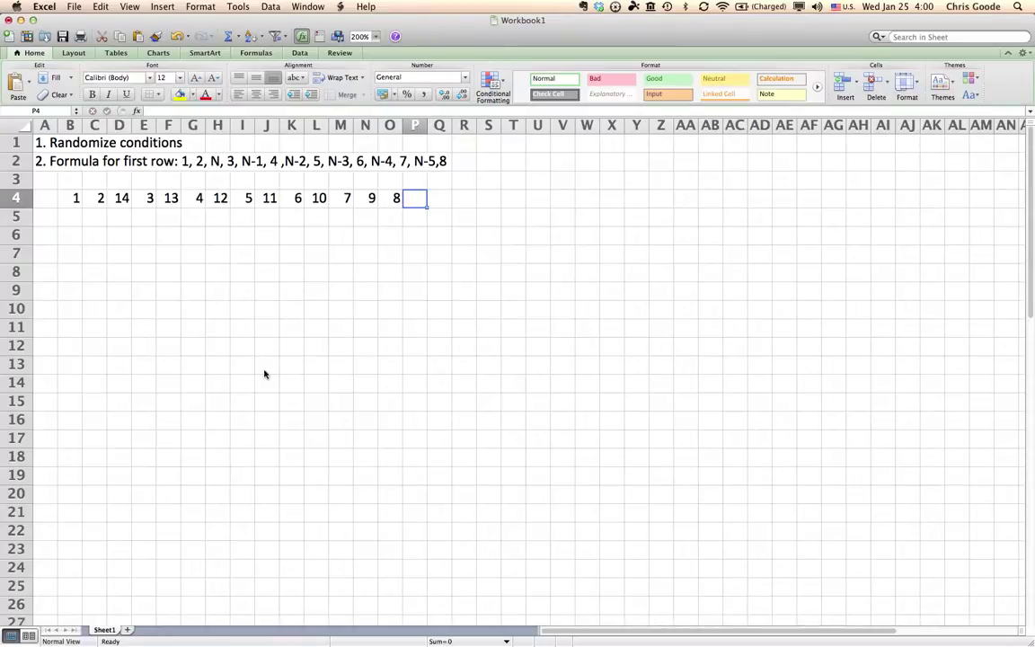
pyautogui.press('Left')
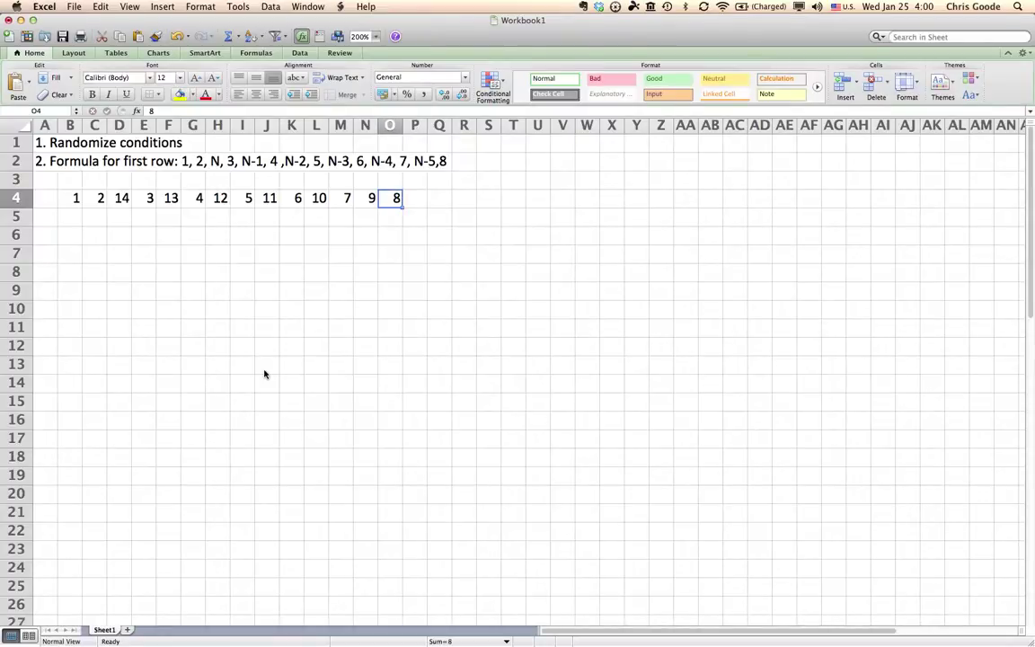
pyautogui.press('Left')
pyautogui.press('Left')
pyautogui.press('Left')
pyautogui.press('Left')
pyautogui.press('Left')
pyautogui.press('Left')
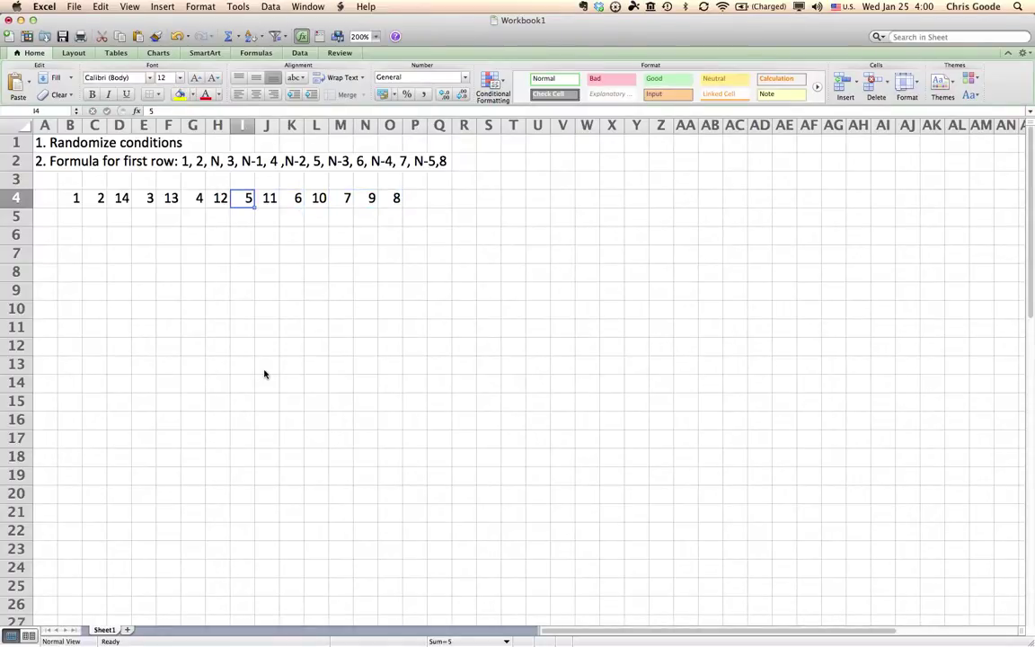
pyautogui.press('Left')
pyautogui.press('Left')
pyautogui.press('Left')
pyautogui.press('Left')
pyautogui.press('Left')
pyautogui.press('Left')
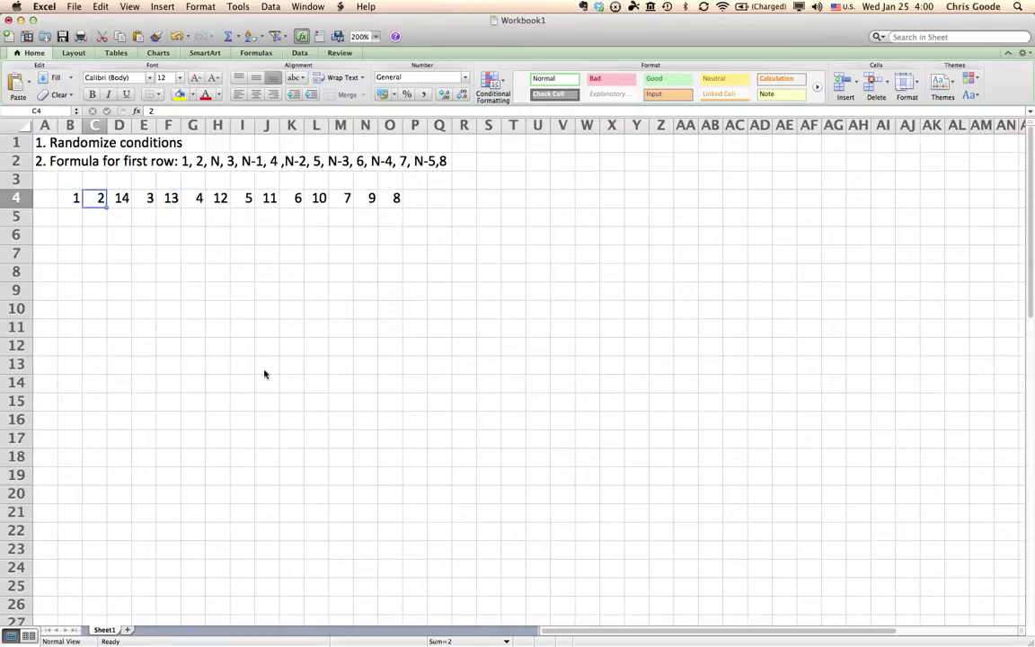
pyautogui.press('Left')
pyautogui.press('Up')
pyautogui.press('Left')
# - Enter '3. Add 1 to each column until you have N rows' in cell A3
pyautogui.write('3.')
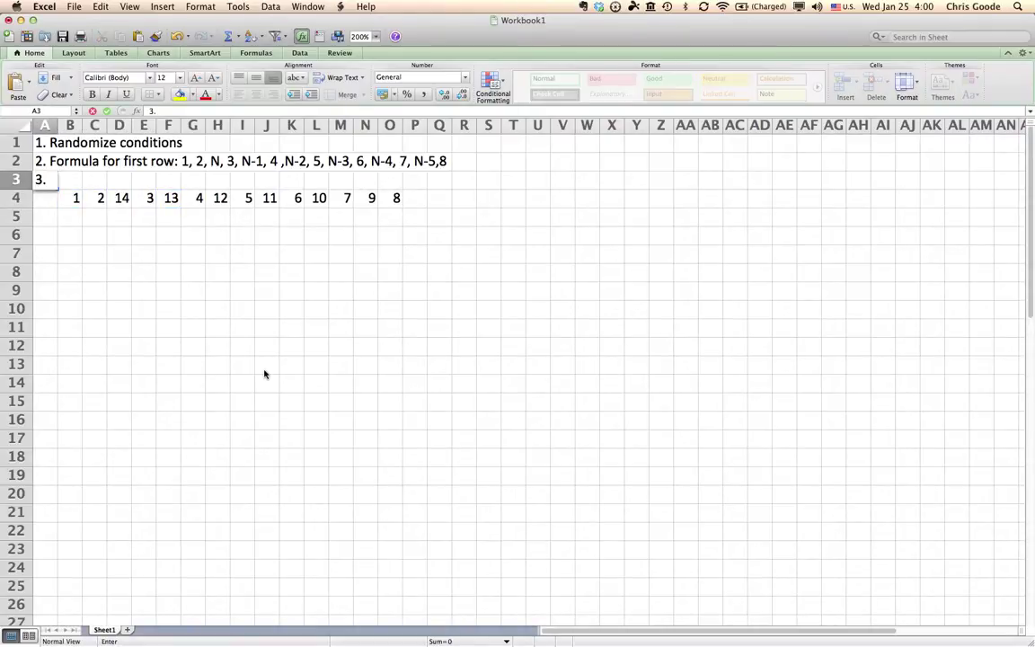
pyautogui.write(' Add 1 to')
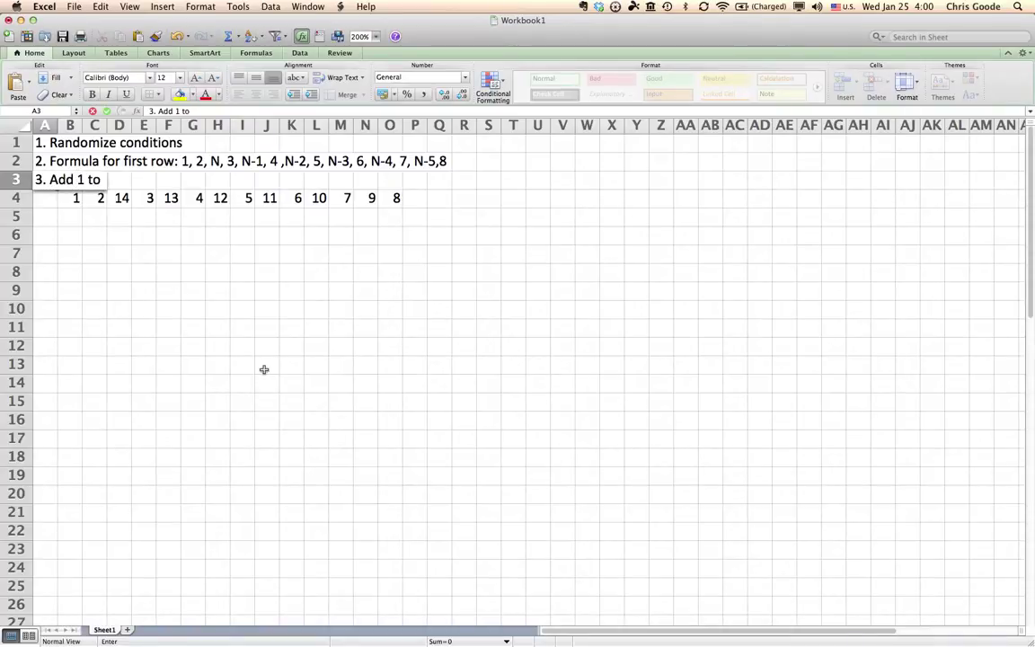
pyautogui.write(' each eol')
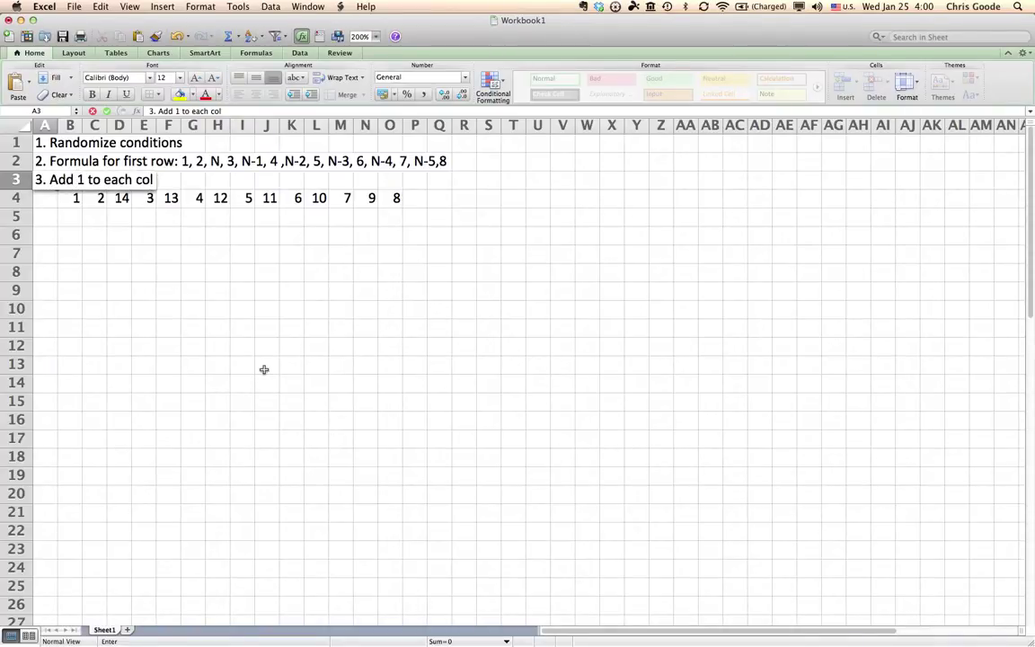
pyautogui.write('umn until you hjave')
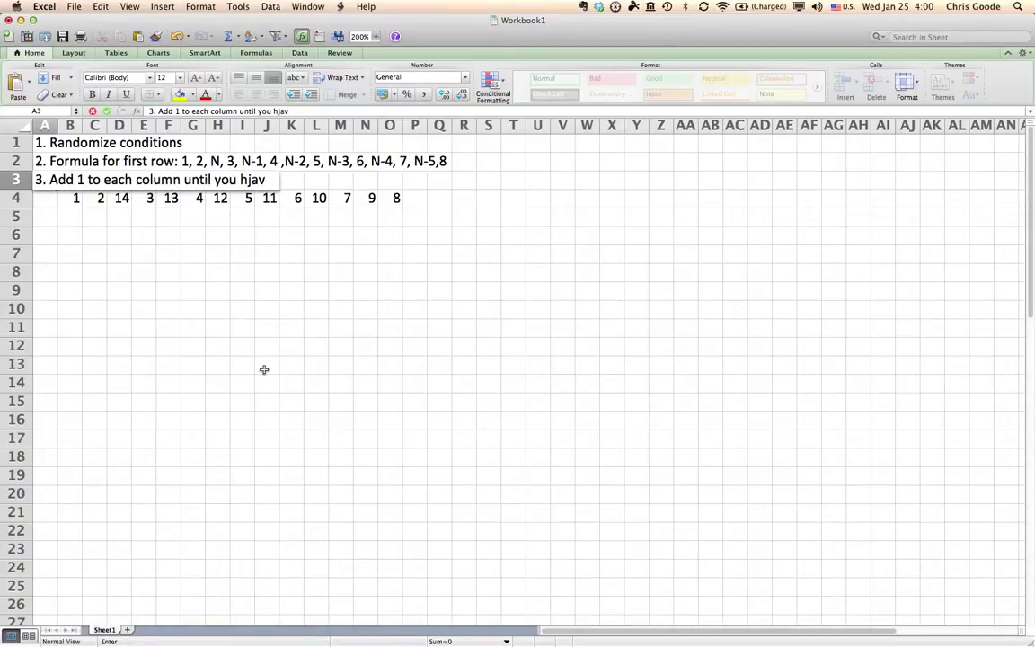
pyautogui.press('BackSpace')
pyautogui.press('BackSpace')
pyautogui.press('BackSpace')
pyautogui.write('ave N row')
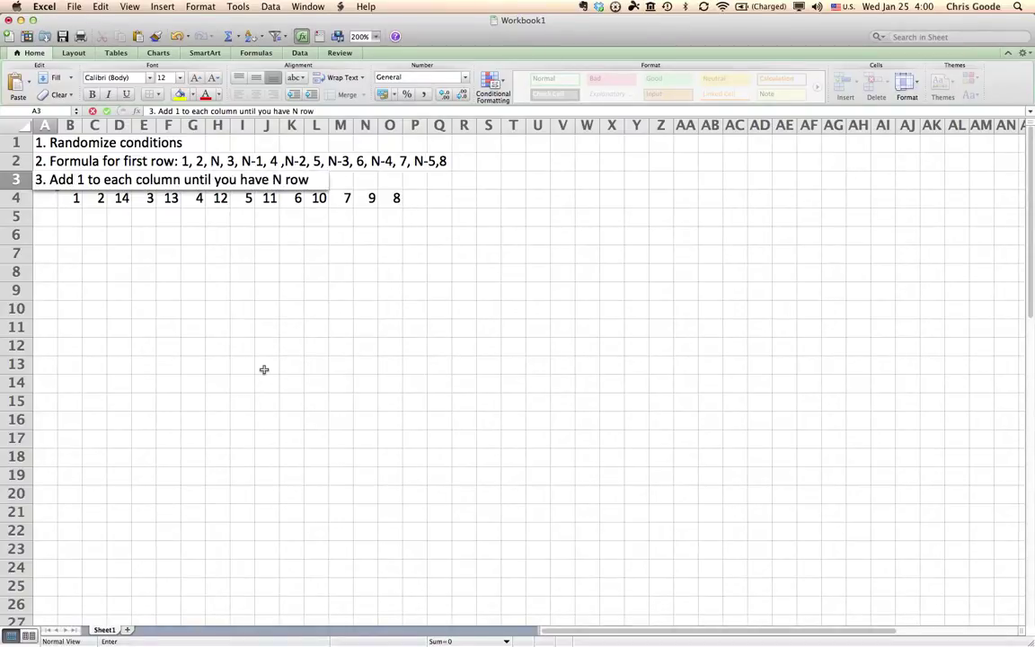
pyautogui.write('s')
pyautogui.press('Return')
pyautogui.press('Down')
pyautogui.press('Right')
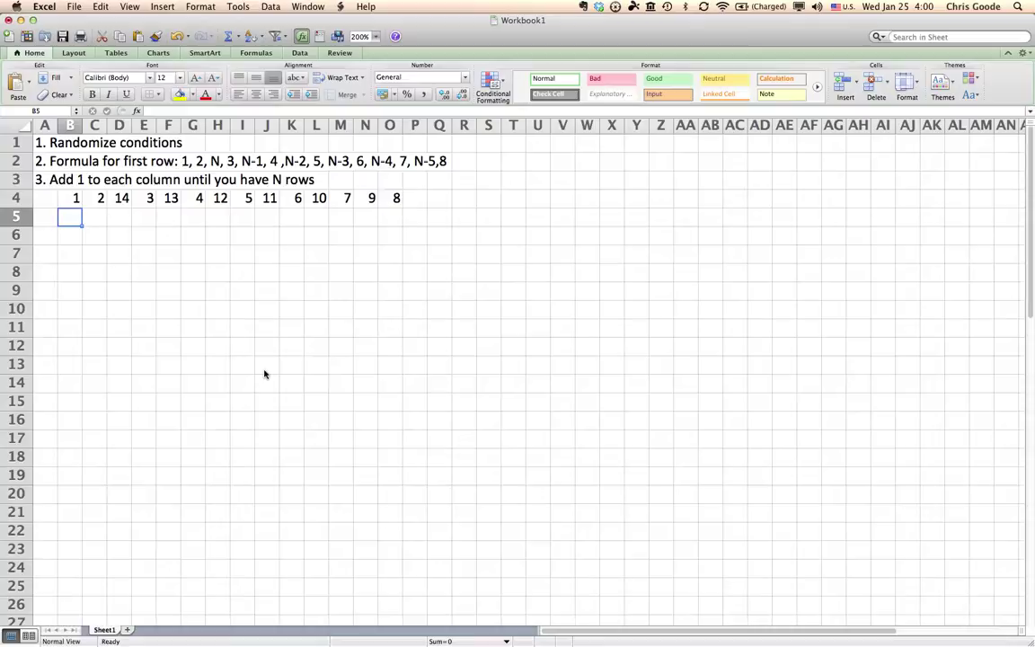
# - Enter 2, 3 and 1 in B5 to D5, correcting 15 down to 1
pyautogui.press('Up')
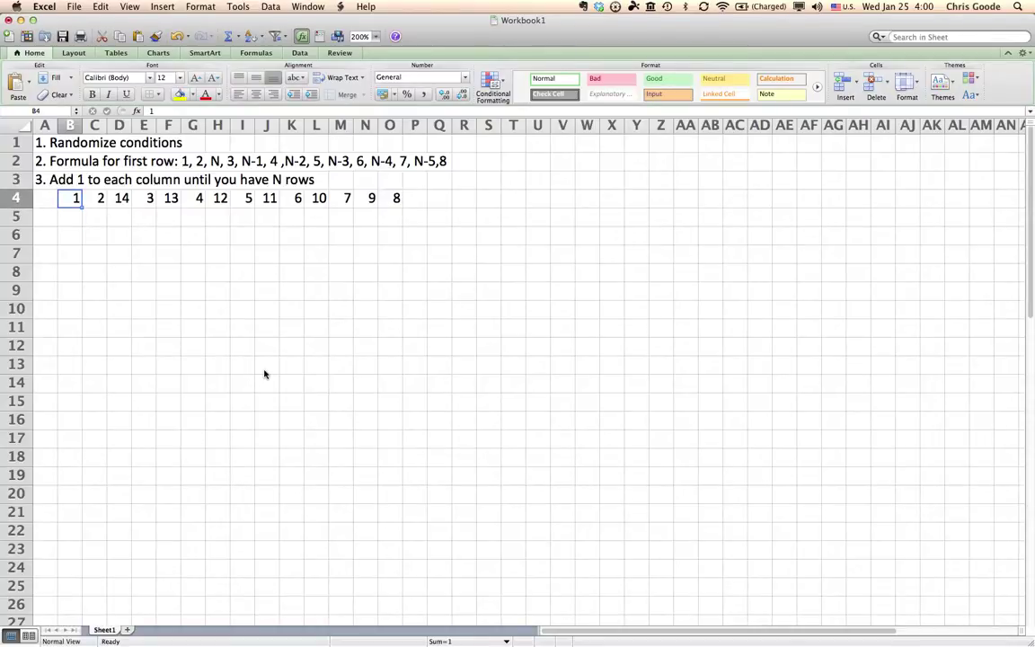
pyautogui.press('Down')
pyautogui.write('2')
pyautogui.press('Right')
pyautogui.press('Up')
pyautogui.press('Down')
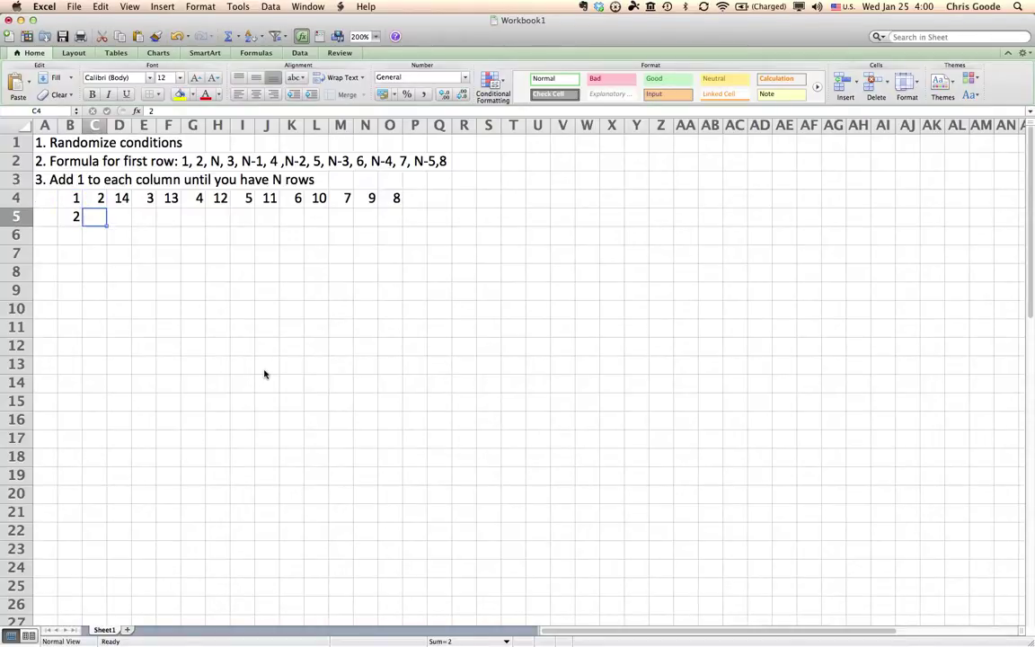
pyautogui.write('3')
pyautogui.press('Right')
pyautogui.press('Up')
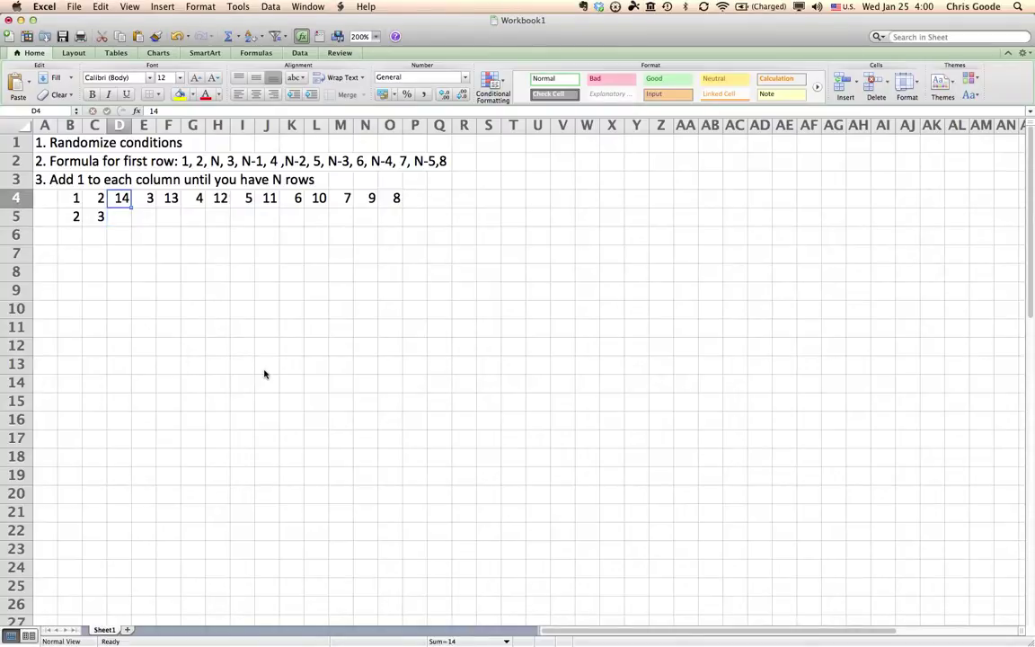
pyautogui.press('Down')
pyautogui.write('15')
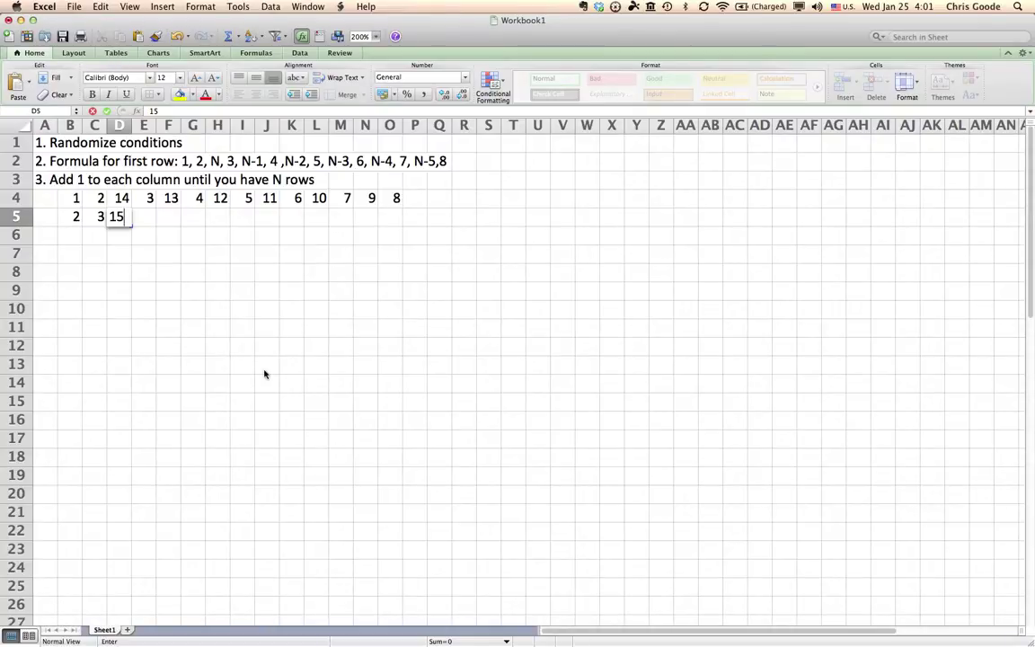
pyautogui.press('BackSpace')
pyautogui.press('Up')
pyautogui.press('Up')
# - Append ', with N+1=1' to the step 3 text in A3
pyautogui.press('Left')
pyautogui.press('Left')
pyautogui.press('Left')
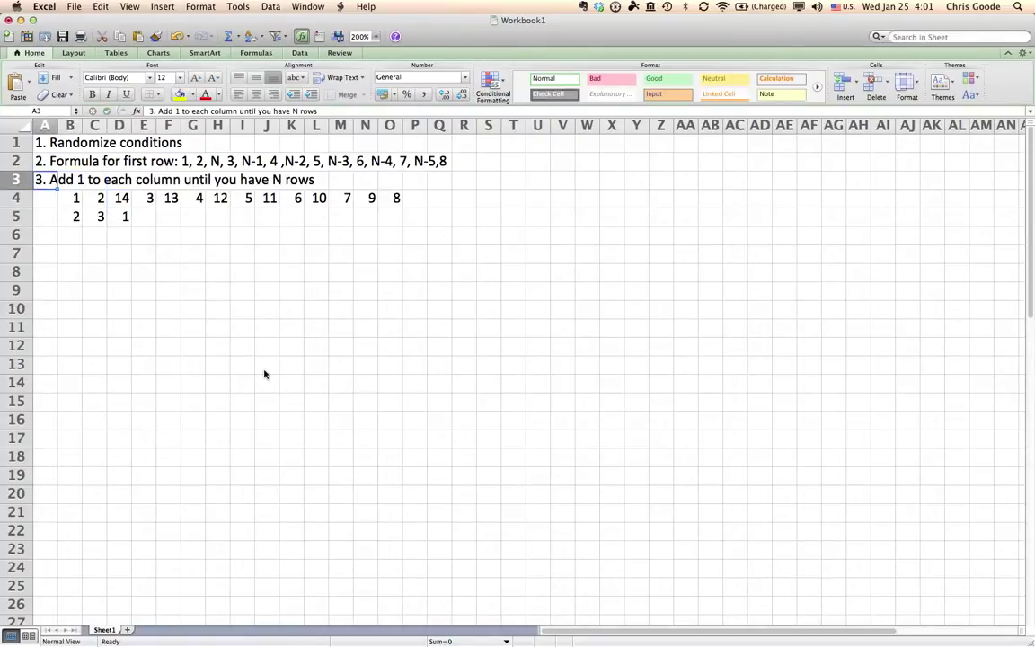
pyautogui.click(324, 111)
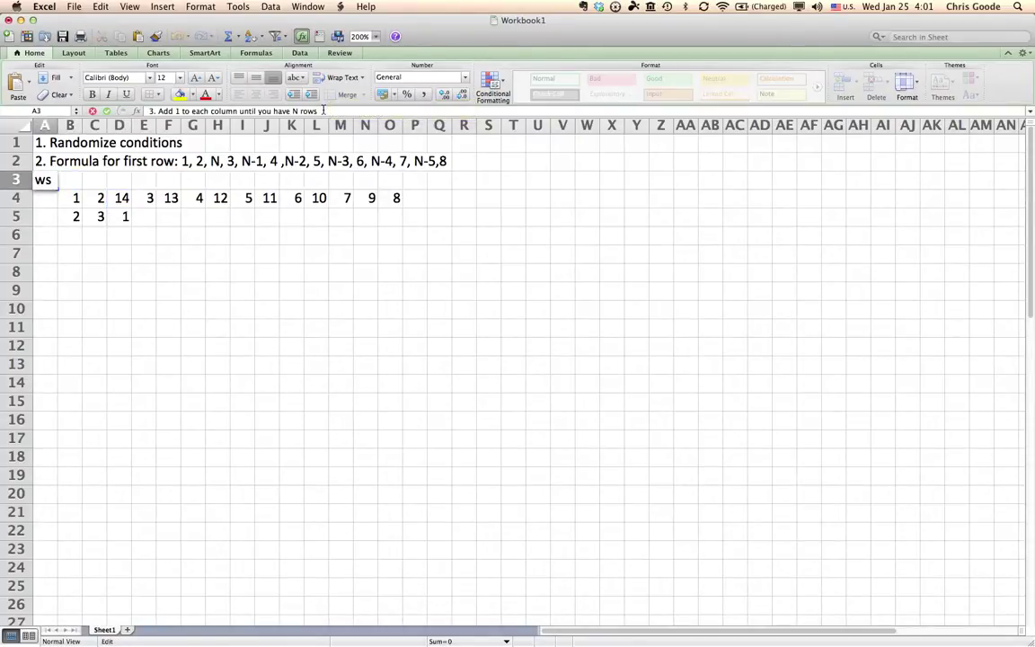
pyautogui.write(', with N+1=1')
pyautogui.press('Return')
# - Enter 4, 14, 5, 13, 6 across E5 to I5
pyautogui.press('Right')
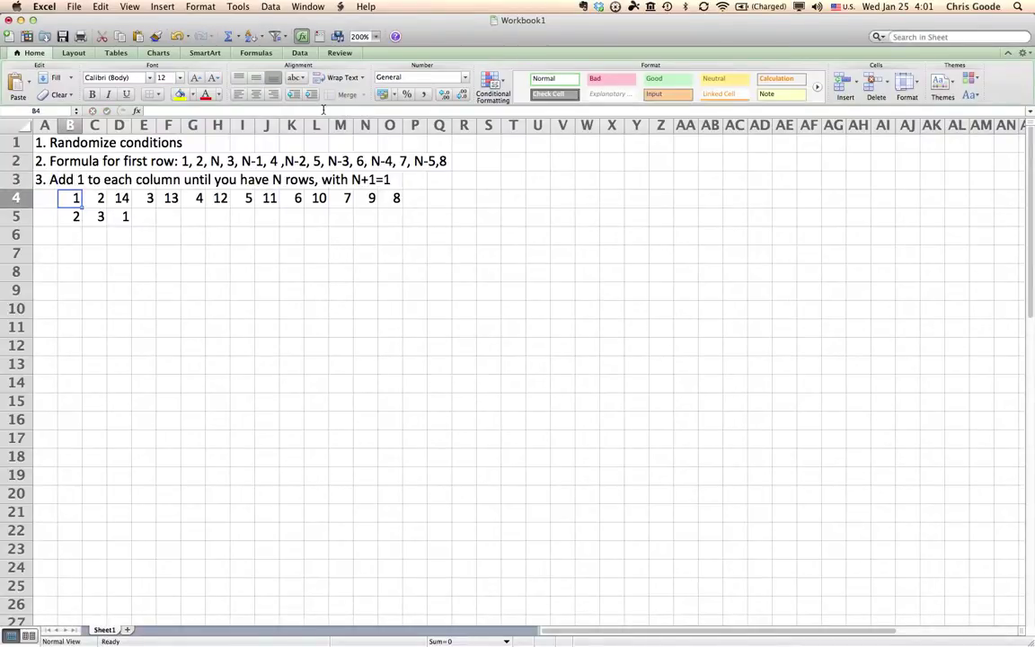
pyautogui.press('Down')
pyautogui.press('Right')
pyautogui.press('Up')
pyautogui.press('Right')
pyautogui.press('Down')
pyautogui.press('Up')
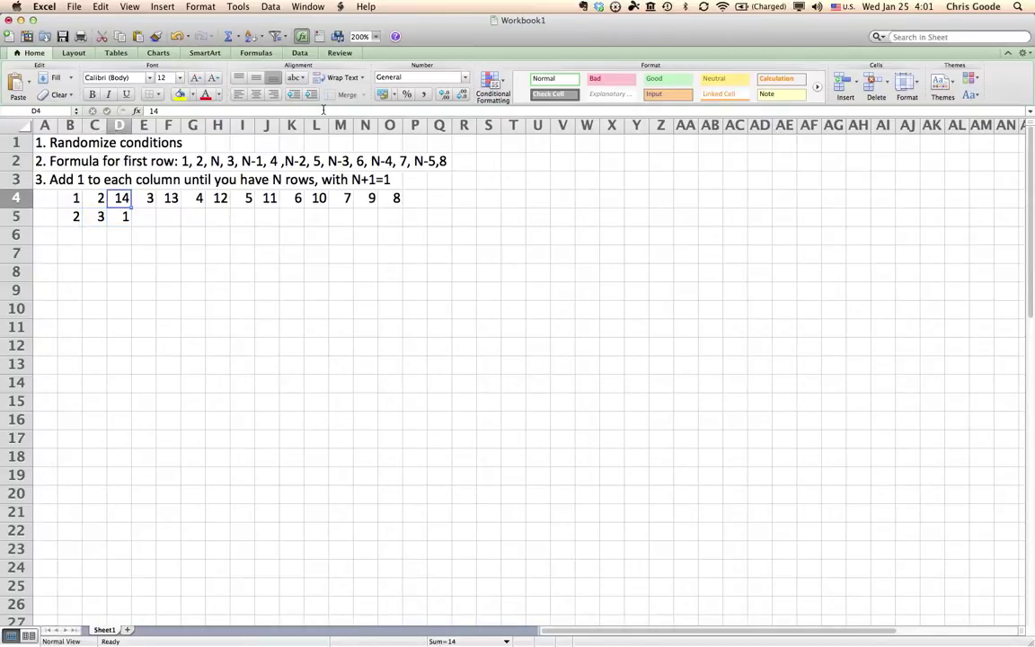
pyautogui.press('Down')
pyautogui.press('Right')
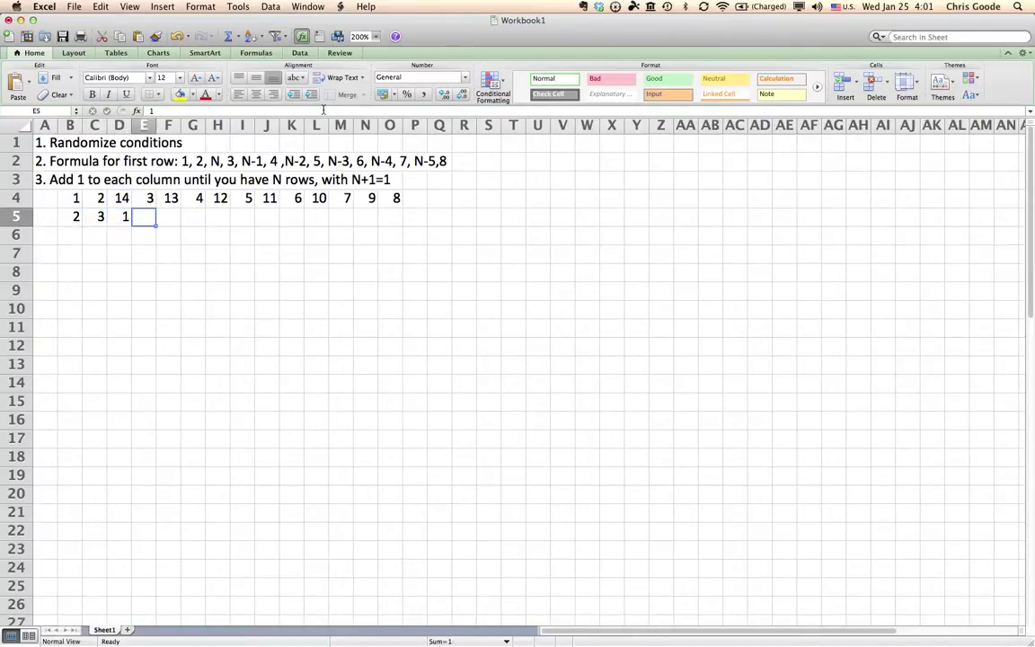
pyautogui.write('4')
pyautogui.press('Tab')
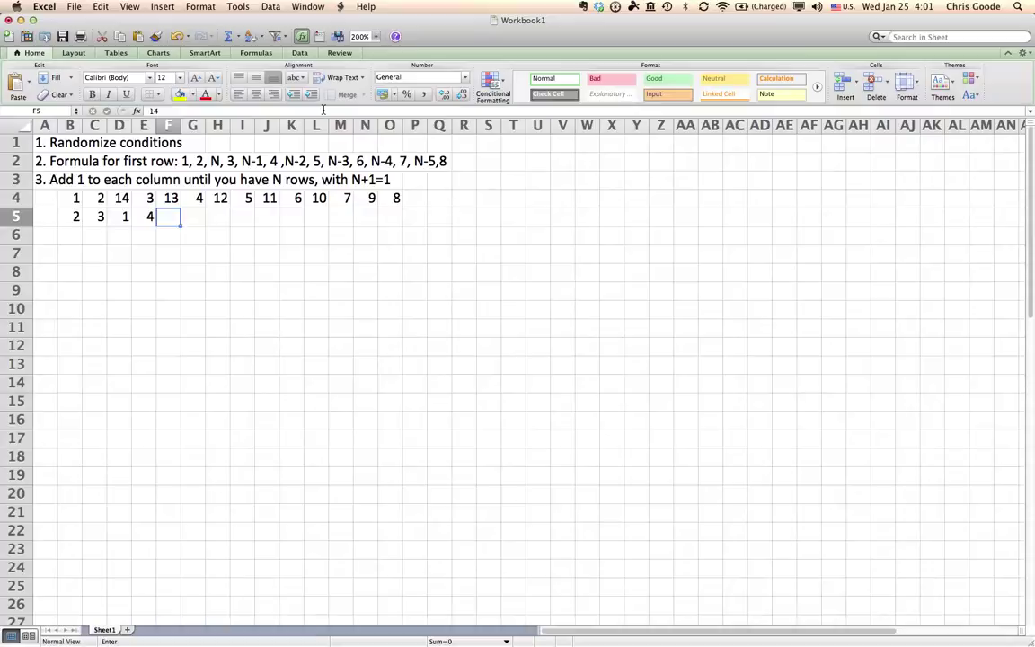
pyautogui.write('14')
pyautogui.press('Tab')
pyautogui.write('5')
pyautogui.press('Tab')
pyautogui.write('13')
pyautogui.press('Tab')
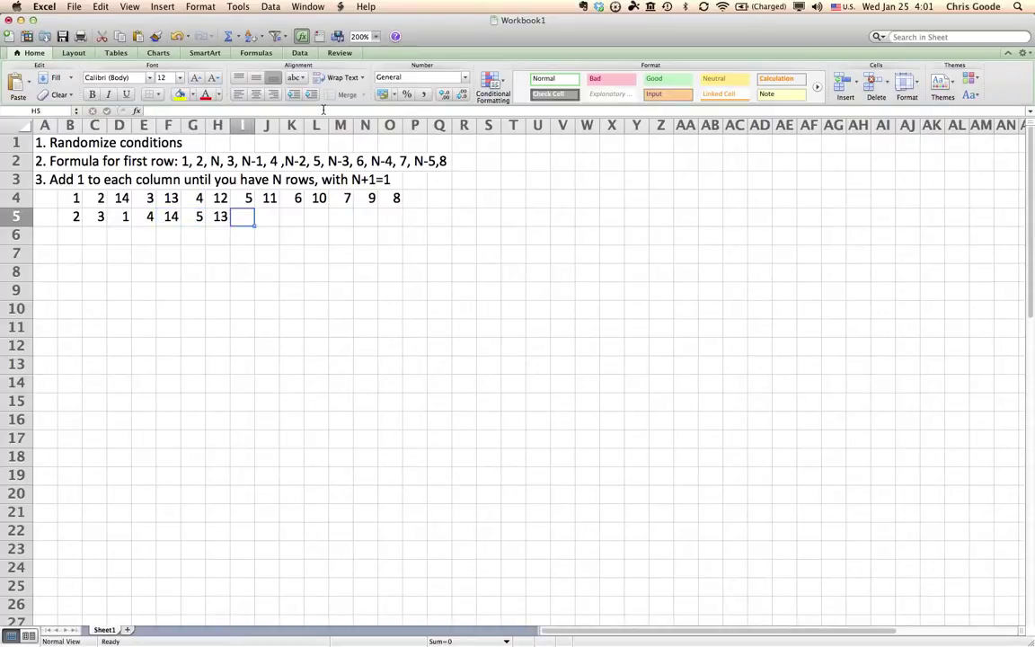
pyautogui.write('6')
pyautogui.press('Tab')
# - Finish row 5 with 12, 7, 11, 8, 10, 9 in J5 through O5
pyautogui.write('12')
pyautogui.press('Tab')
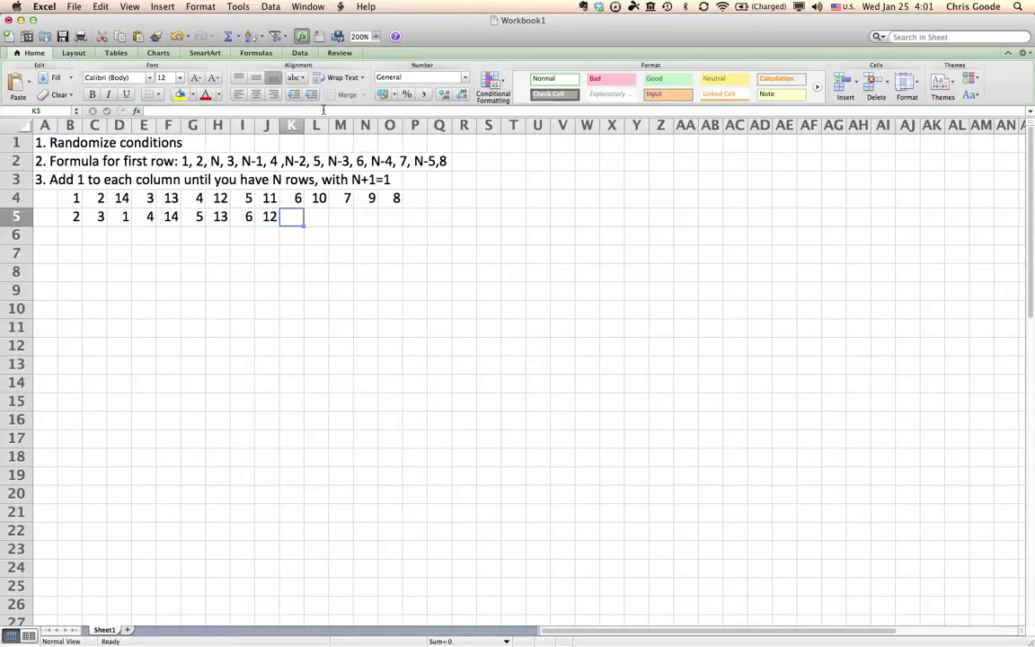
pyautogui.write('7')
pyautogui.press('Tab')
pyautogui.write('11')
pyautogui.press('Tab')
pyautogui.write('8')
pyautogui.press('Tab')
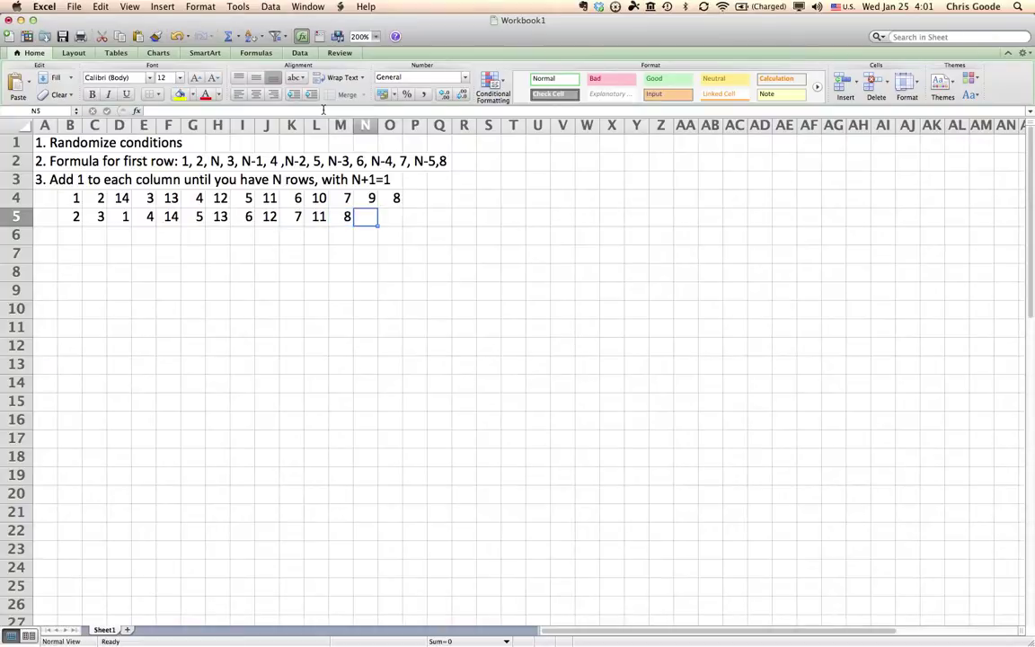
pyautogui.write('10')
pyautogui.press('Tab')
pyautogui.write('9')
pyautogui.press('Return')
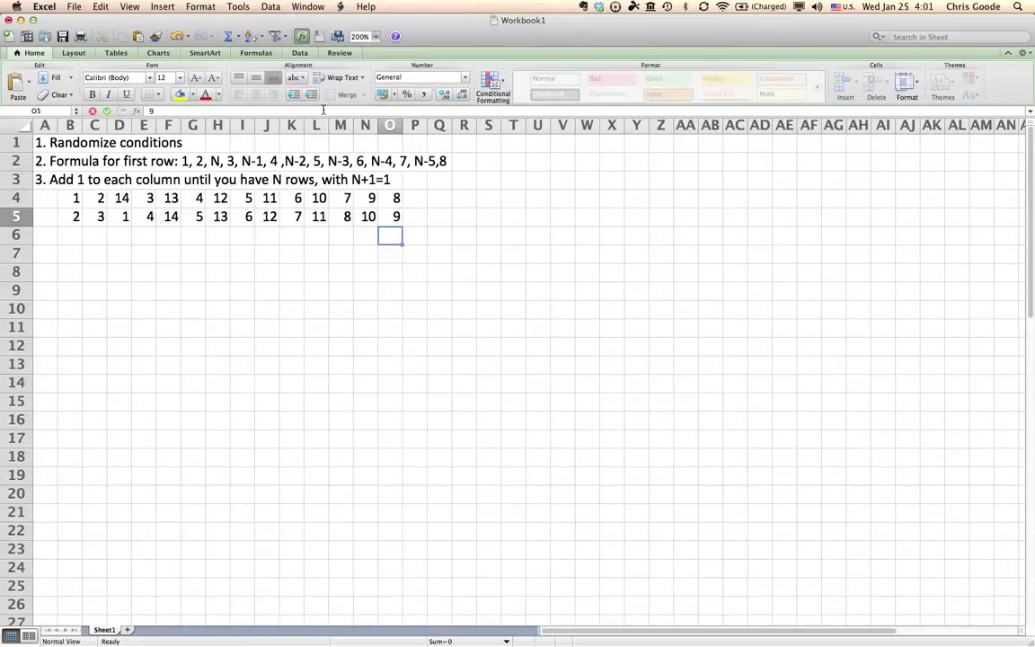
pyautogui.press('Left')
pyautogui.press('Left')
pyautogui.press('Left')
pyautogui.press('Left')
pyautogui.press('Left')
pyautogui.press('Left')
pyautogui.press('Left')
pyautogui.press('Left')
pyautogui.press('Left')
pyautogui.press('Left')
pyautogui.press('Left')
pyautogui.press('Left')
pyautogui.press('Left')
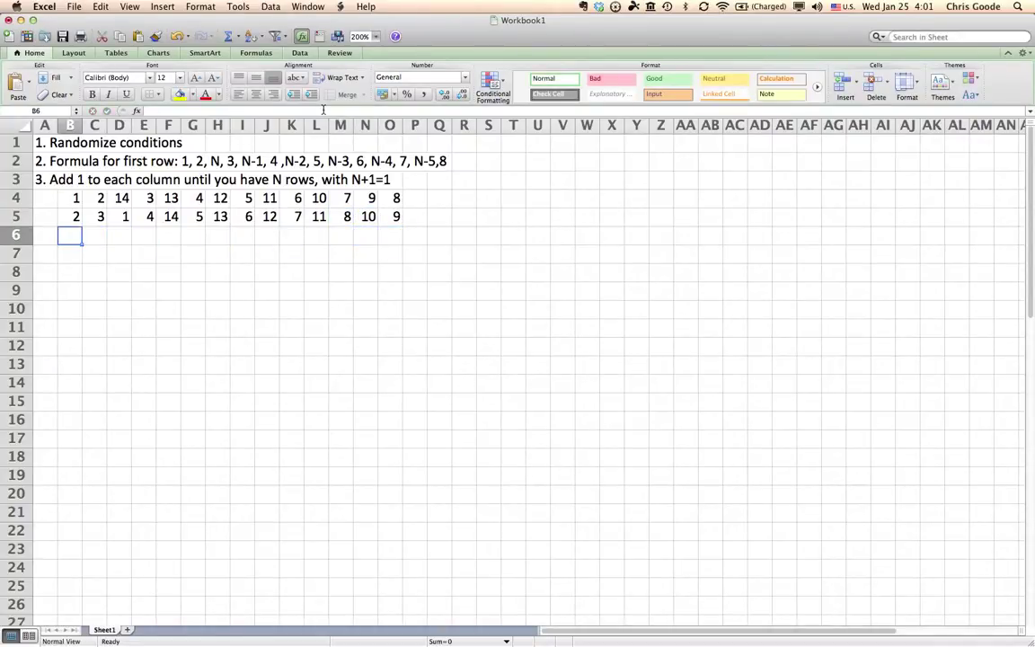
# - Enter 3, 4, 2, 5, 1 into B6:F6, checking each value in the row above
pyautogui.press('Up')
pyautogui.press('Down')
pyautogui.write('3')
pyautogui.press('Tab')
pyautogui.press('Up')
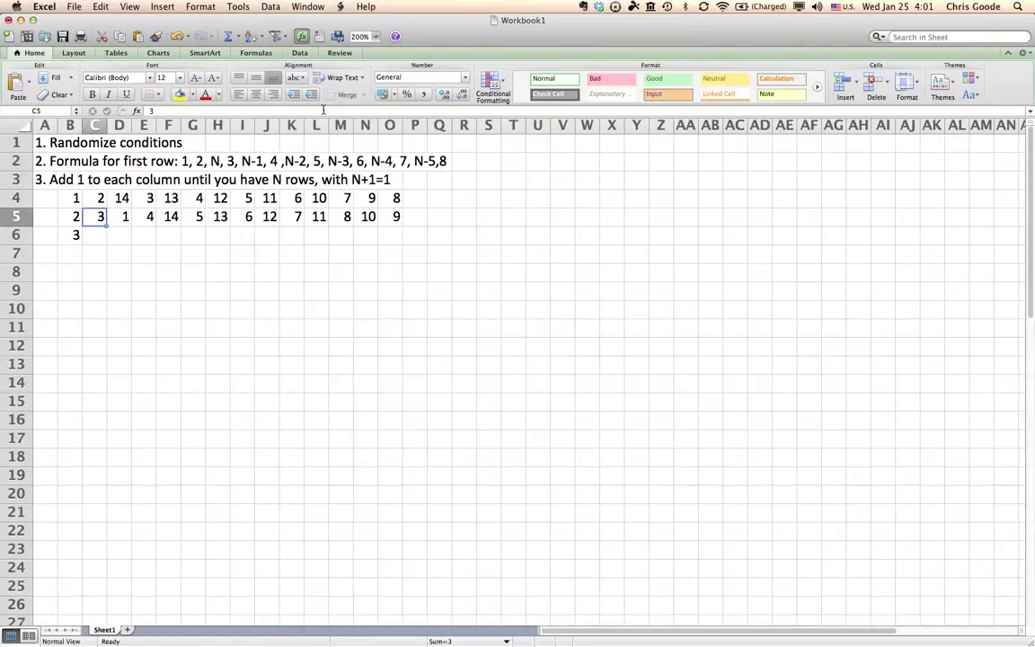
pyautogui.press('Down')
pyautogui.write('4')
pyautogui.press('Tab')
pyautogui.press('Up')
pyautogui.press('Down')
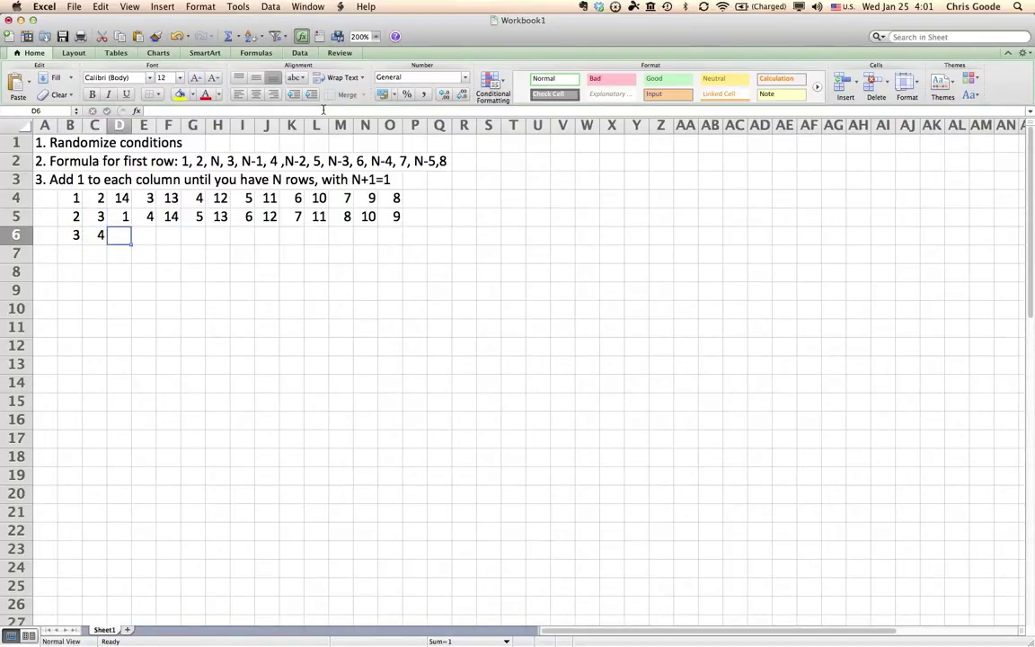
pyautogui.write('2')
pyautogui.press('Tab')
pyautogui.press('Up')
pyautogui.press('Down')
pyautogui.write('5')
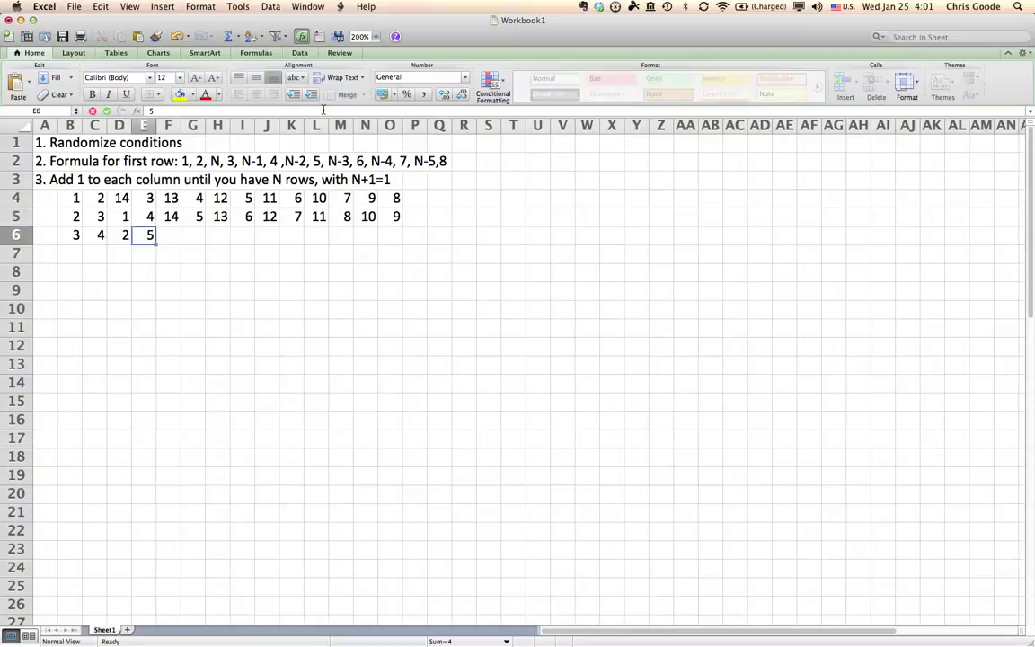
pyautogui.press('Tab')
pyautogui.press('Up')
pyautogui.press('Down')
pyautogui.write('15')
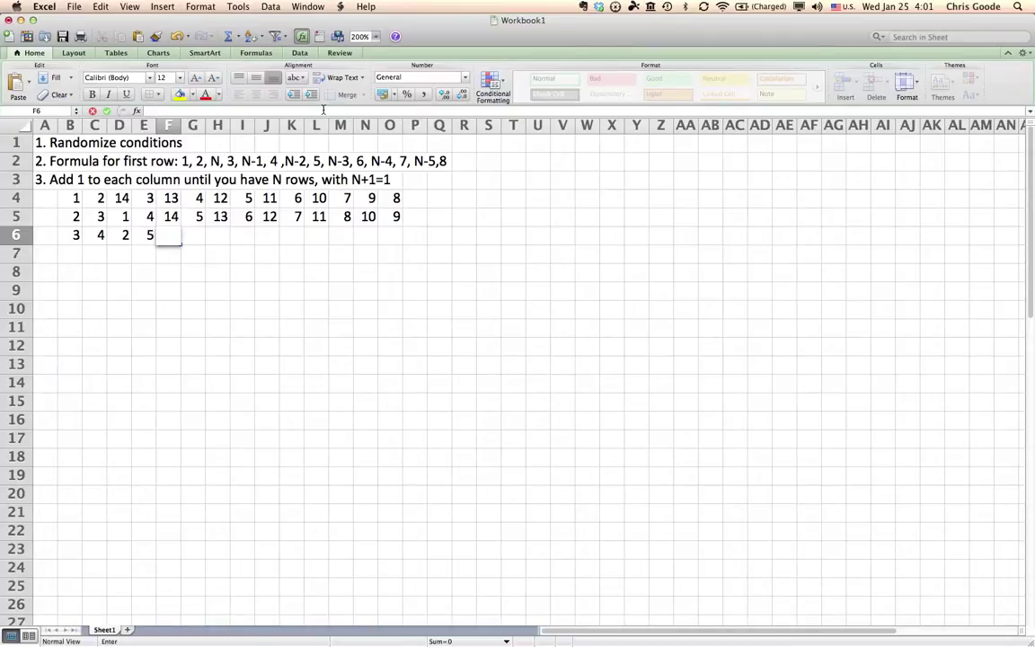
pyautogui.write('1')
pyautogui.press('Tab')
# - Enter 6, 14, 7, 13, 8, 12, 9, 11, 10 into G6:O6 to finish the row
pyautogui.write('6')
pyautogui.press('Tab')
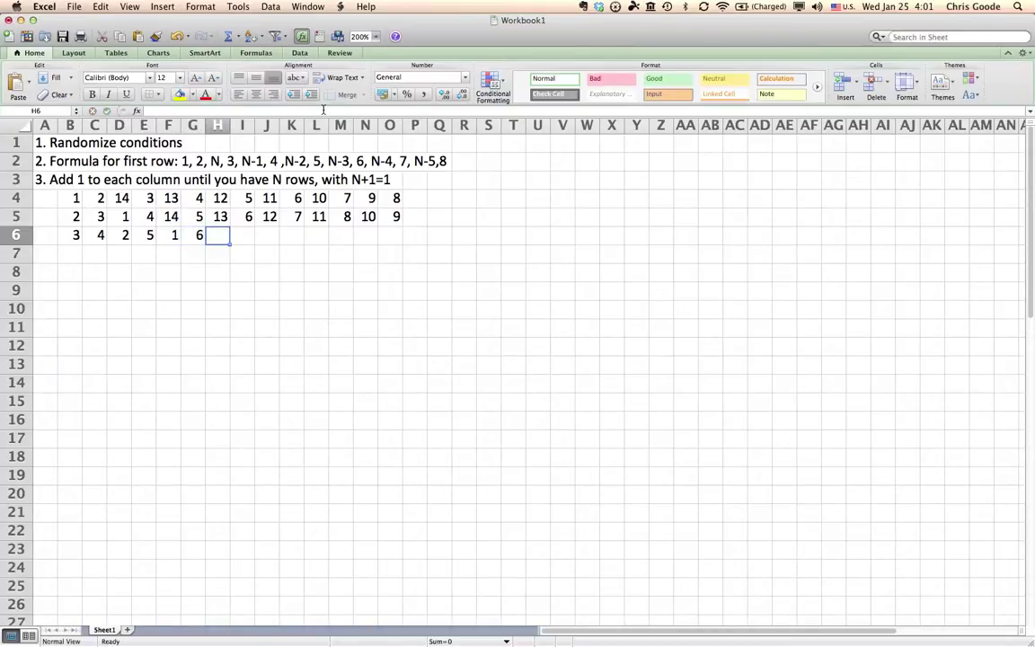
pyautogui.write('14')
pyautogui.press('Tab')
pyautogui.write('7')
pyautogui.press('Tab')
pyautogui.write('13')
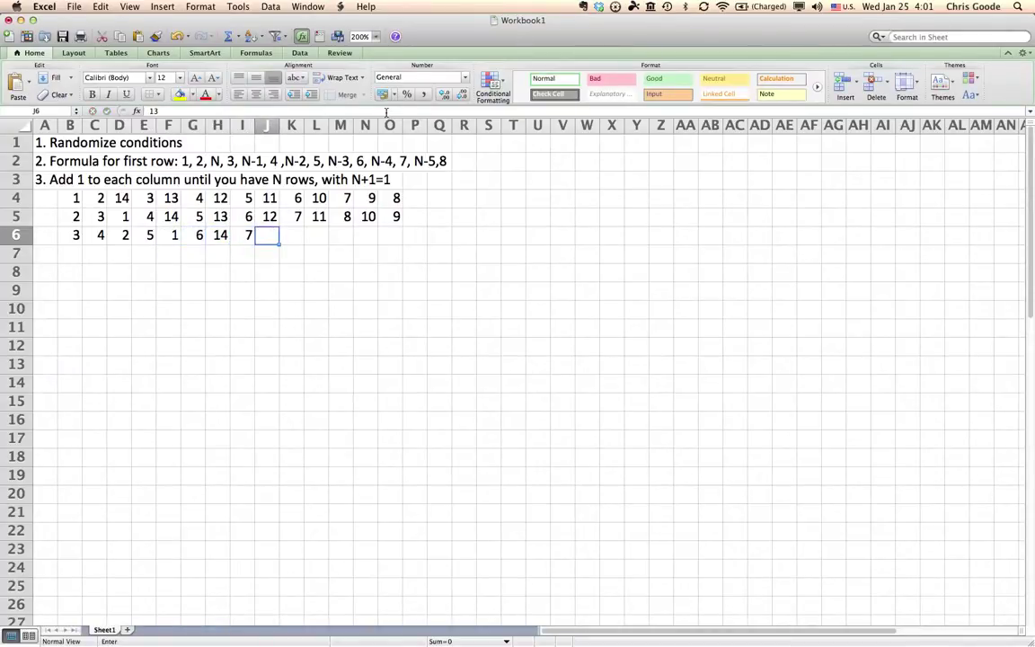
pyautogui.press('Tab')
pyautogui.write('8')
pyautogui.press('Tab')
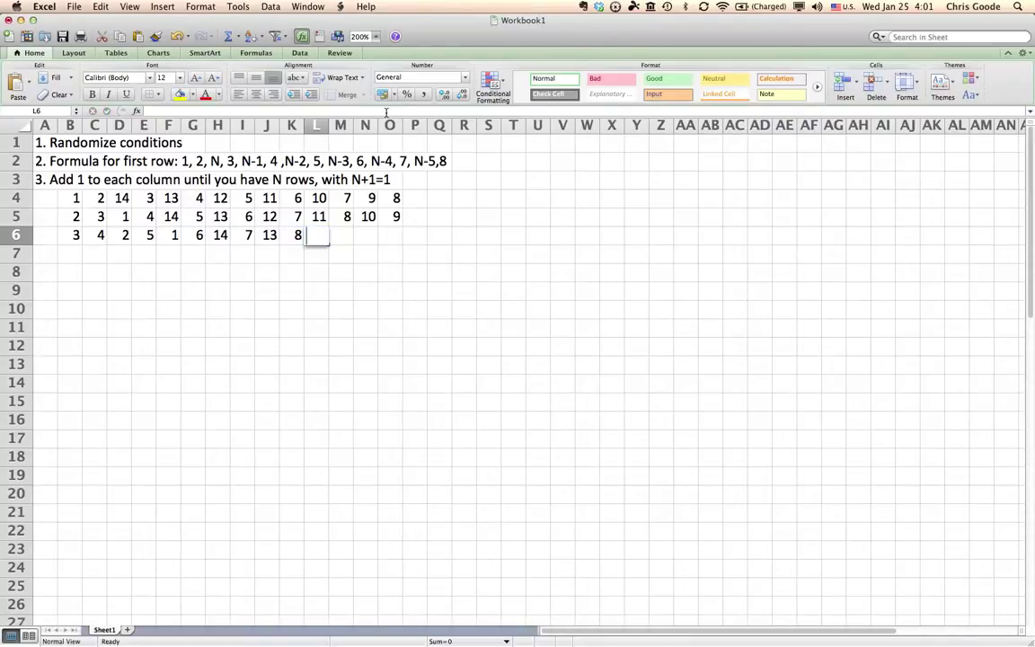
pyautogui.write('12')
pyautogui.press('Tab')
pyautogui.write('9')
pyautogui.press('Tab')
pyautogui.write('11')
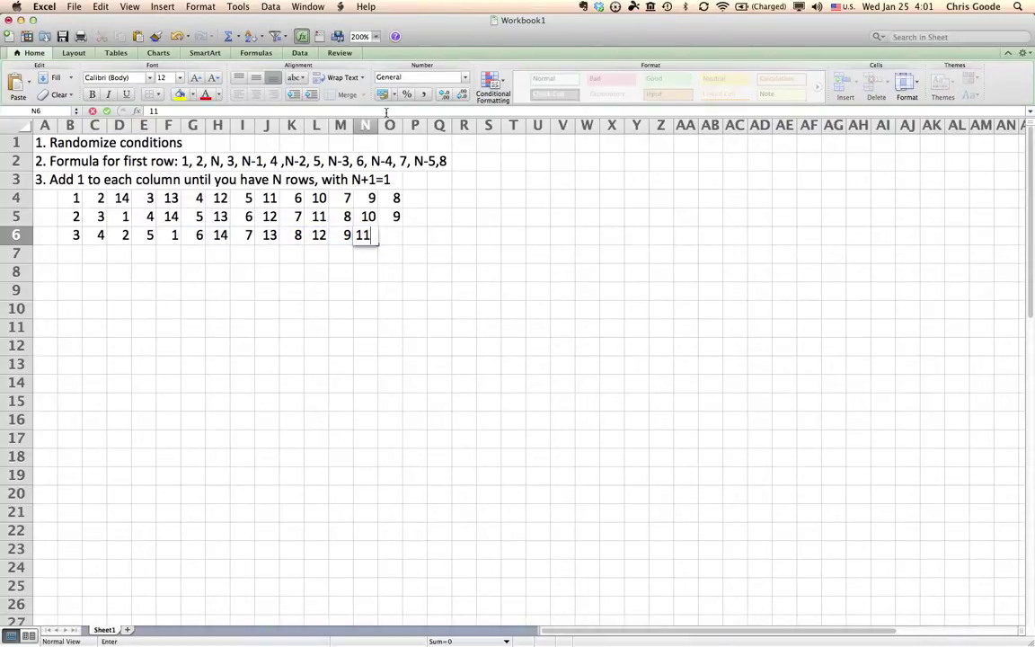
pyautogui.press('Tab')
pyautogui.write('10')
pyautogui.press('Return')
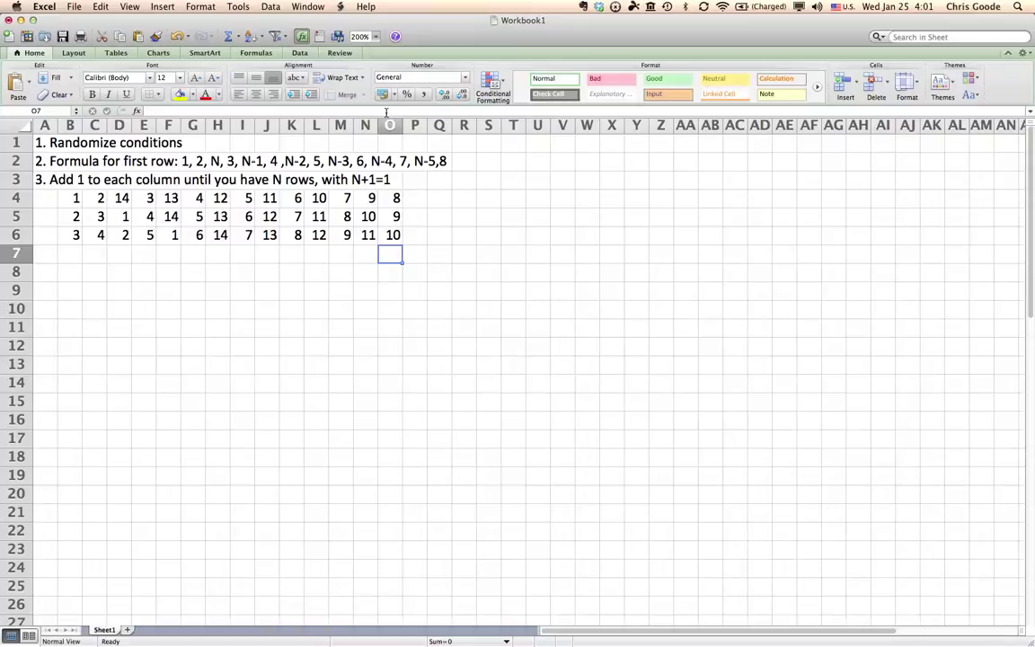
# - Review the start of row 6, then move below it in column B
pyautogui.press('Up')
pyautogui.press('Left')
pyautogui.press('Left')
pyautogui.press('Left')
pyautogui.press('Left')
pyautogui.press('Left')
pyautogui.press('Left')
pyautogui.press('Left')
pyautogui.press('Left')
pyautogui.press('Left')
pyautogui.press('Left')
pyautogui.press('Left')
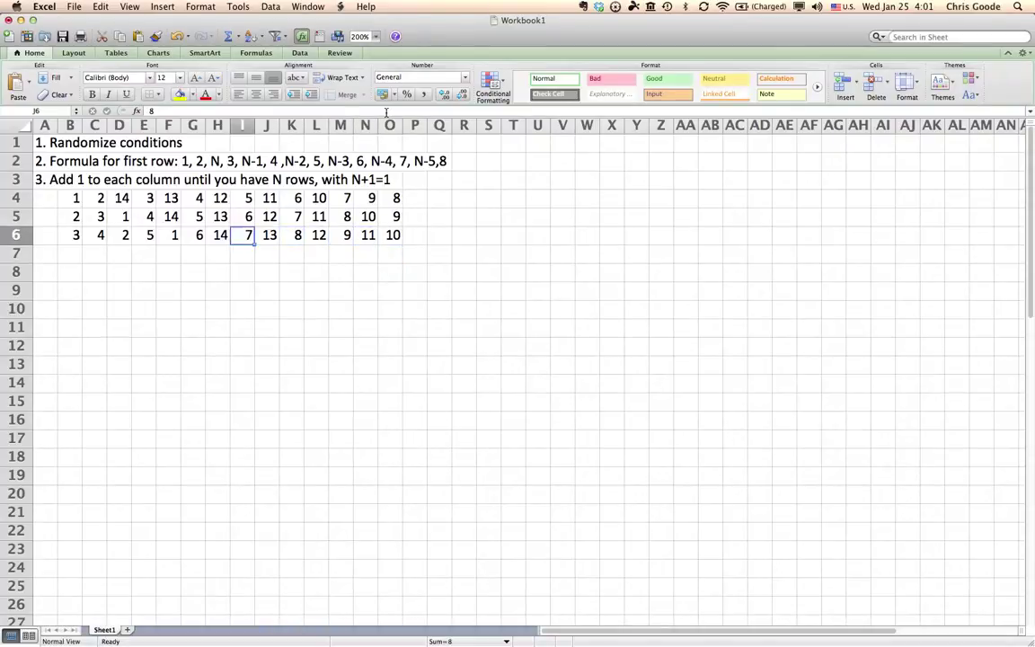
pyautogui.press('Left')
pyautogui.press('Left')
pyautogui.press('Down')
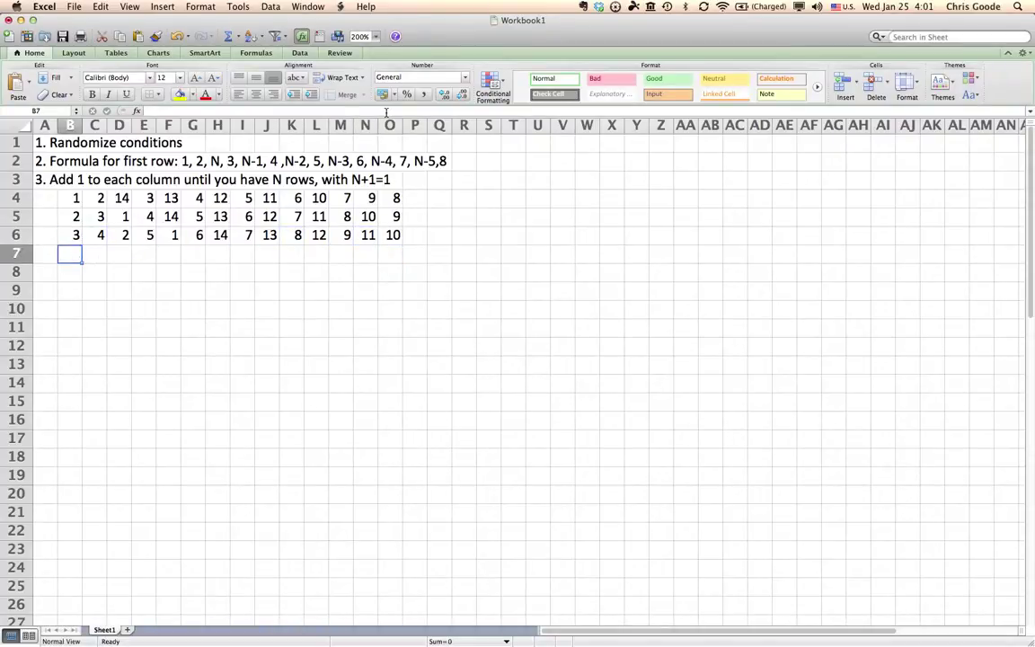
pyautogui.press('Down')
pyautogui.press('Down')
pyautogui.press('Down')
pyautogui.press('Down')
pyautogui.press('Down')
pyautogui.press('Down')
pyautogui.press('Down')
pyautogui.press('Down')
pyautogui.press('Down')
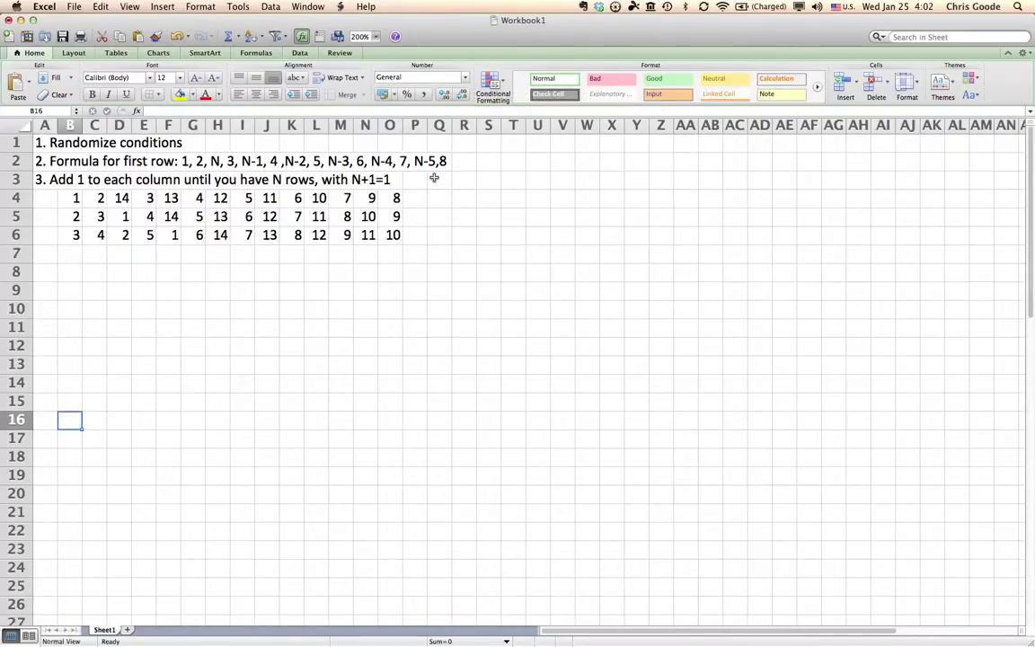
# - Scroll down to the completed square, select B30:O43, and go to B30
pyautogui.scroll(-20, 434, 178)
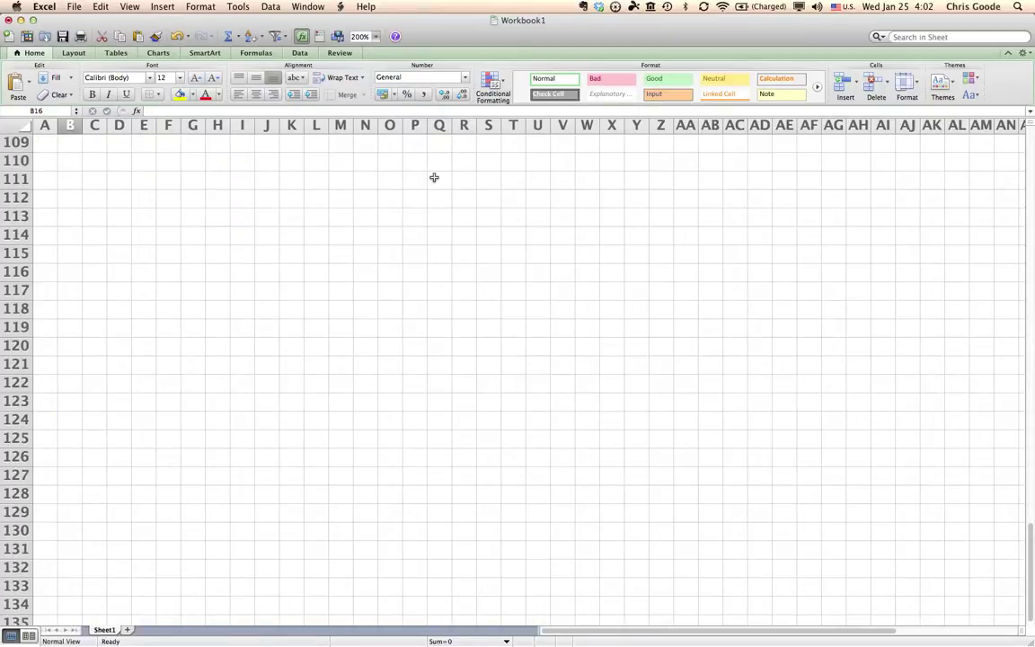
pyautogui.scroll(17, 434, 178)
pyautogui.scroll(-4, 434, 178)
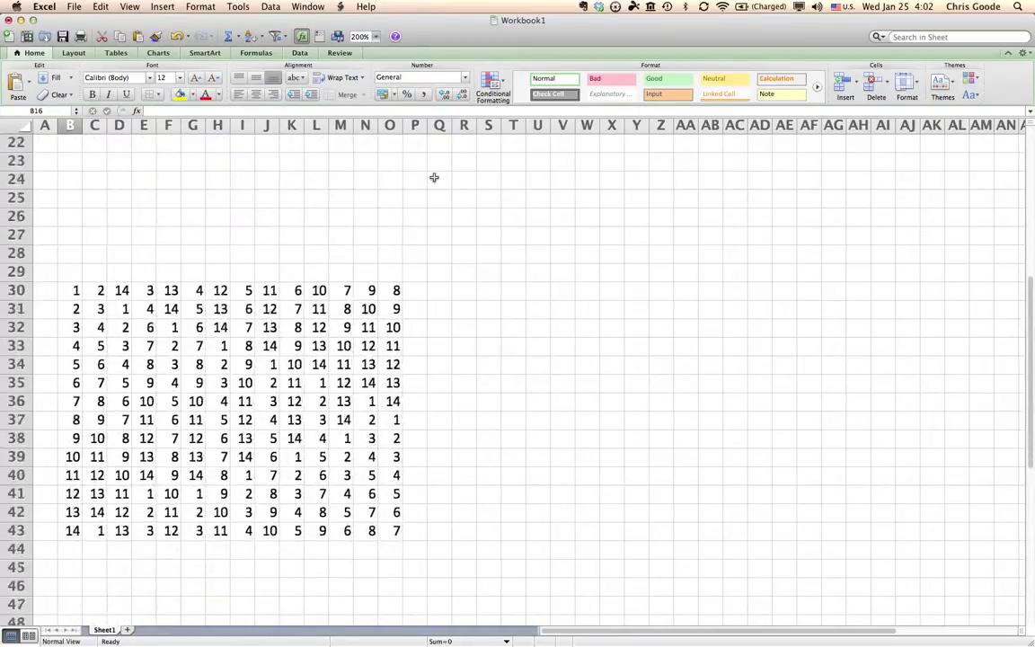
pyautogui.moveTo(76, 290); pyautogui.dragTo(385, 527)
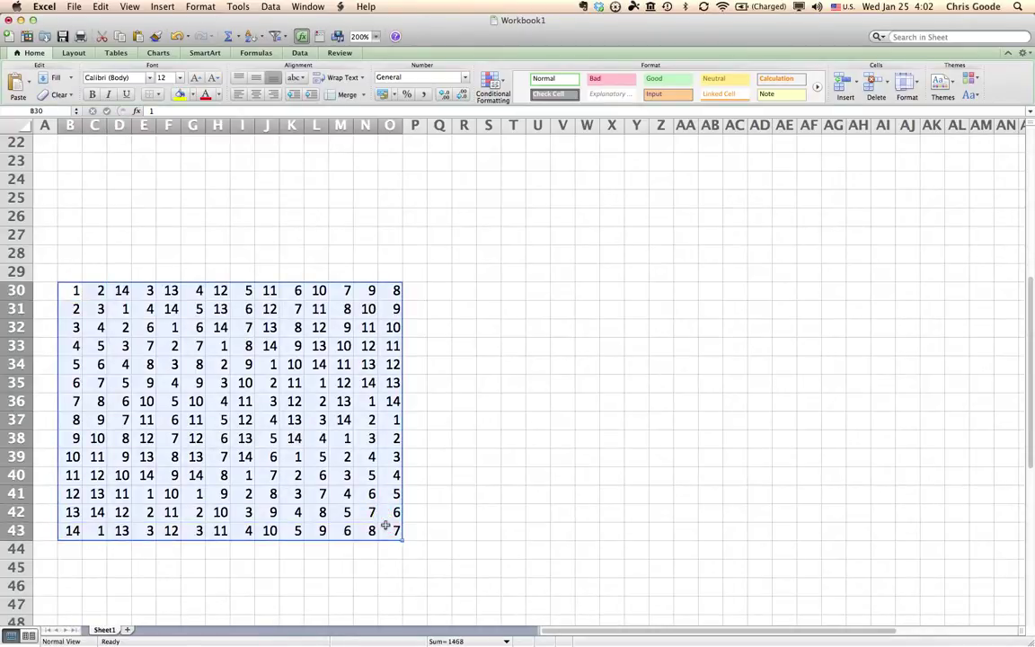
pyautogui.click(73, 291)
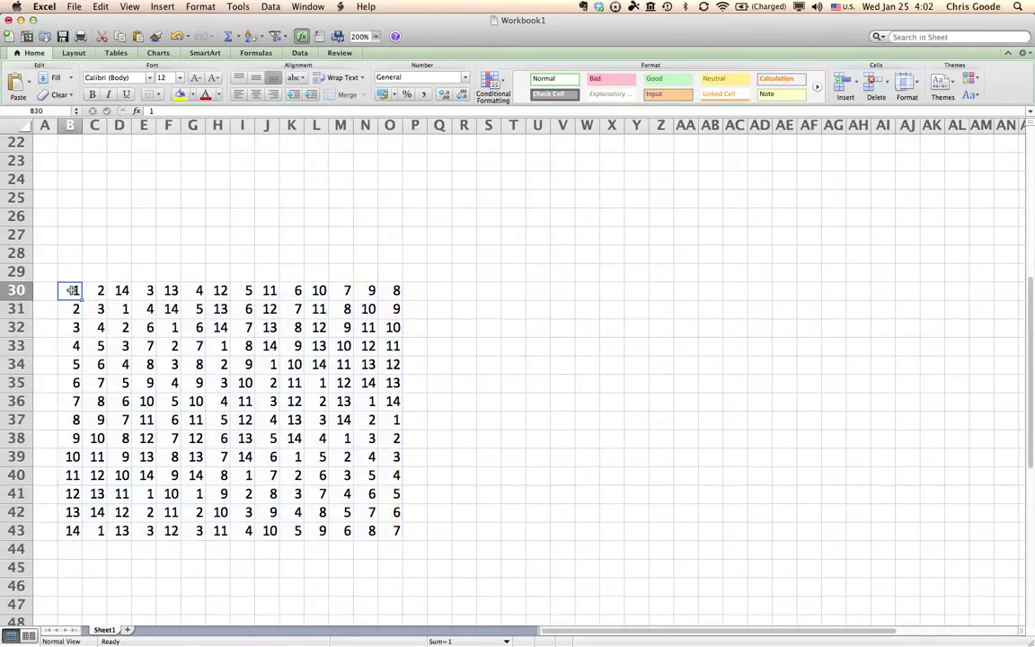
# - Check row 30 across to column O, then down column O to O43
pyautogui.press('Right')
pyautogui.press('Right')
pyautogui.press('Right')
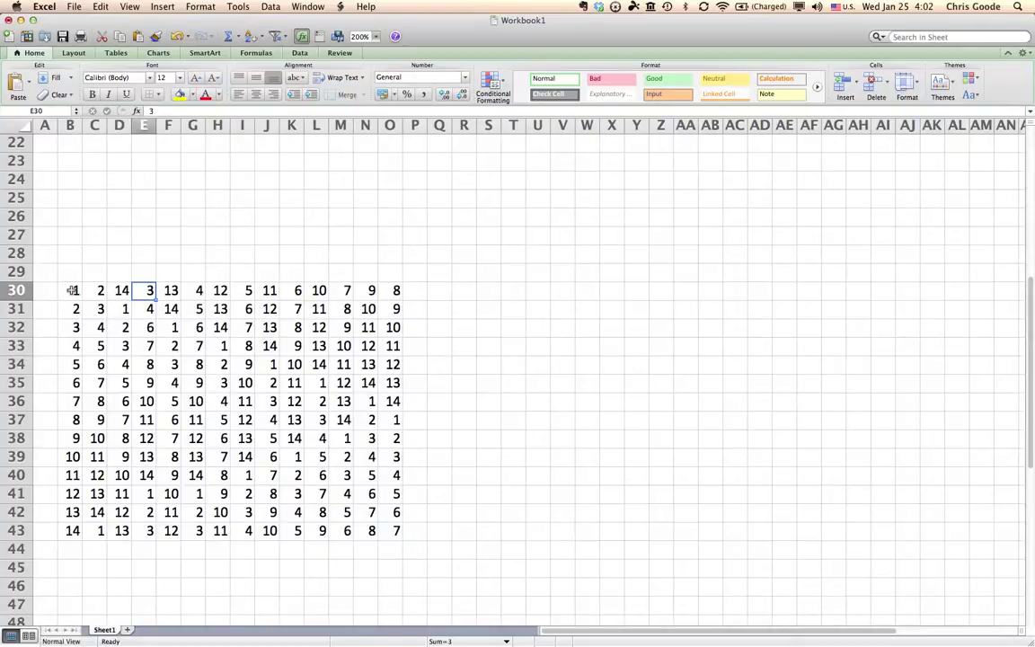
pyautogui.press('Right')
pyautogui.press('Right')
pyautogui.press('Right')
pyautogui.press('Right')
pyautogui.press('Right')
pyautogui.press('Right')
pyautogui.press('Right')
pyautogui.press('Right')
pyautogui.press('Right')
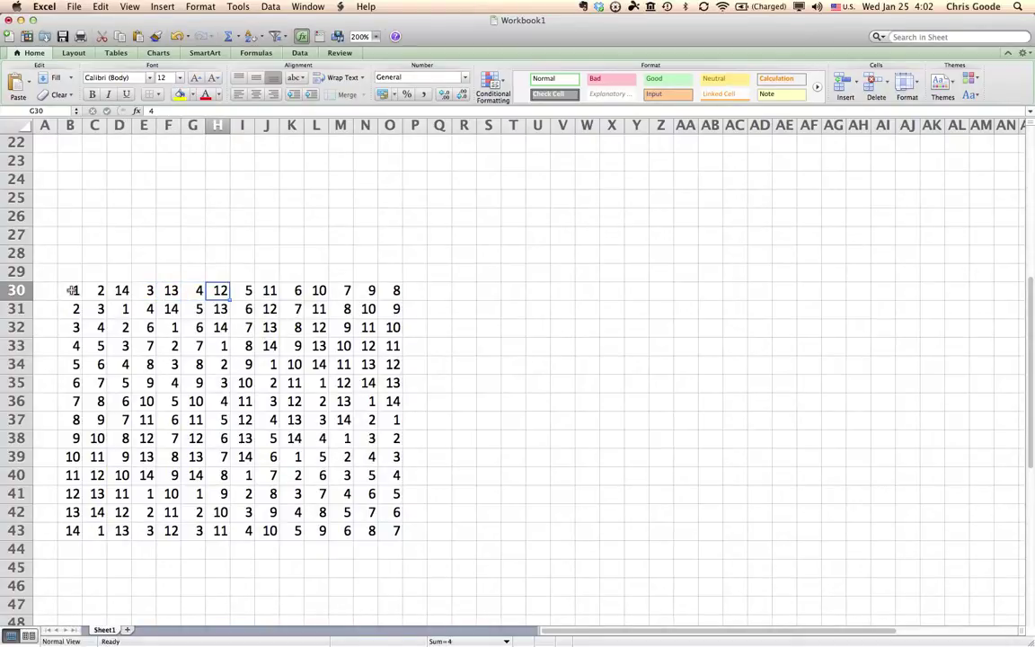
pyautogui.press('Right')
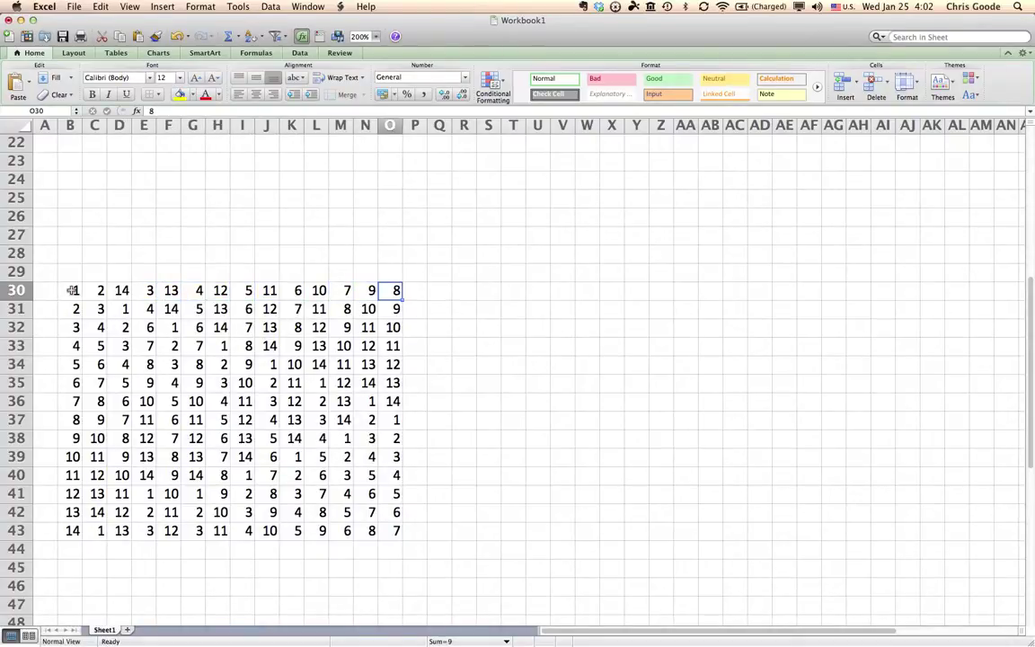
pyautogui.press('Down')
pyautogui.press('Down')
pyautogui.press('Down')
pyautogui.press('Down')
pyautogui.press('Down')
pyautogui.press('Down')
pyautogui.press('Down')
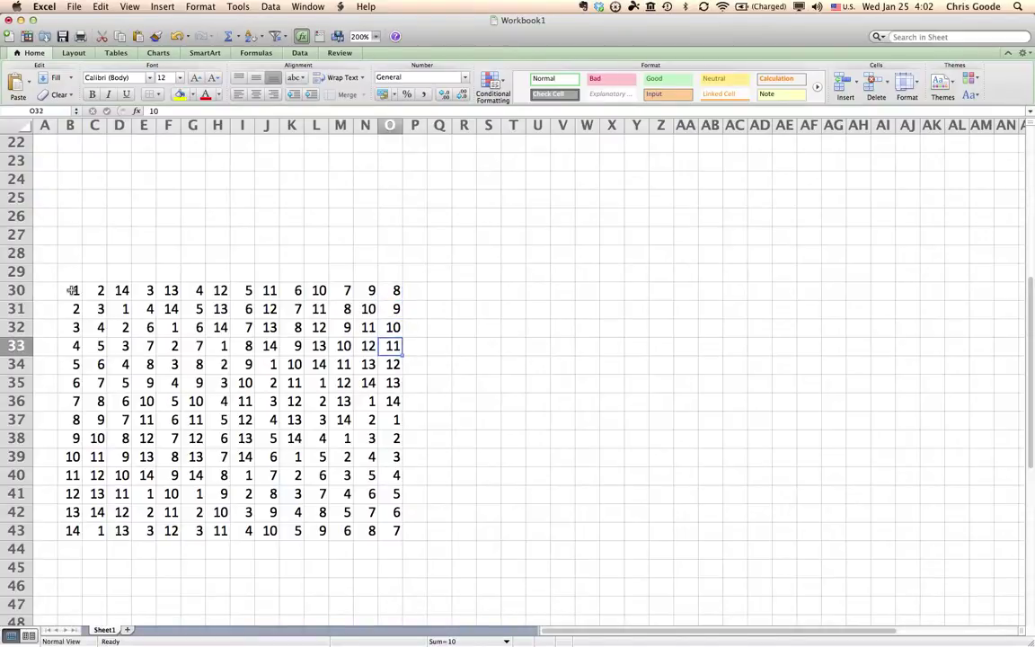
pyautogui.press('Down')
pyautogui.press('Down')
pyautogui.press('Down')
pyautogui.press('Down')
pyautogui.press('Down')
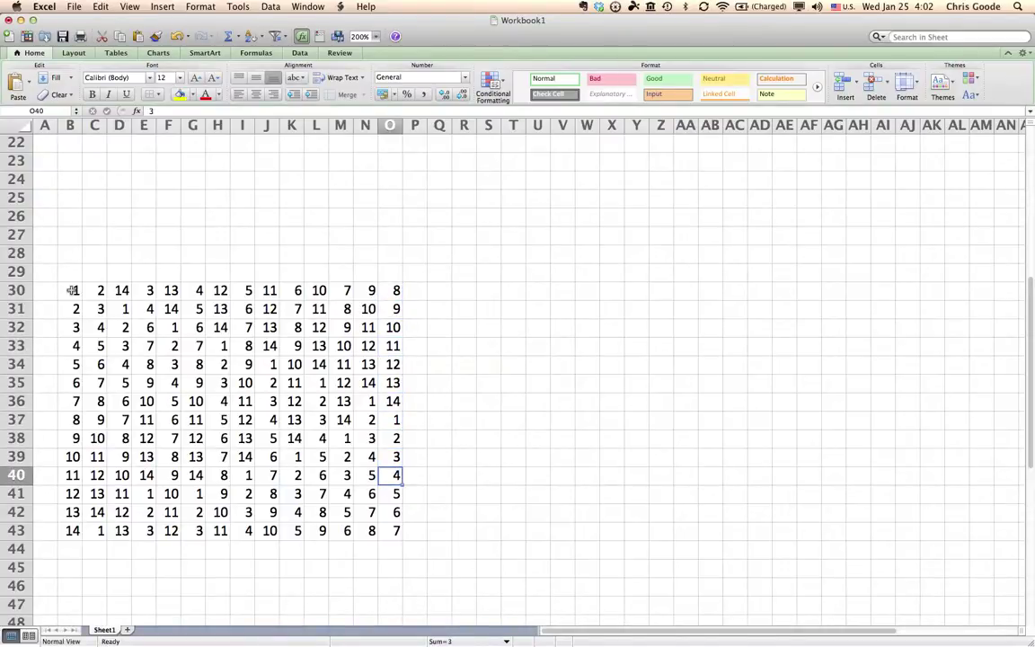
pyautogui.press('Down')
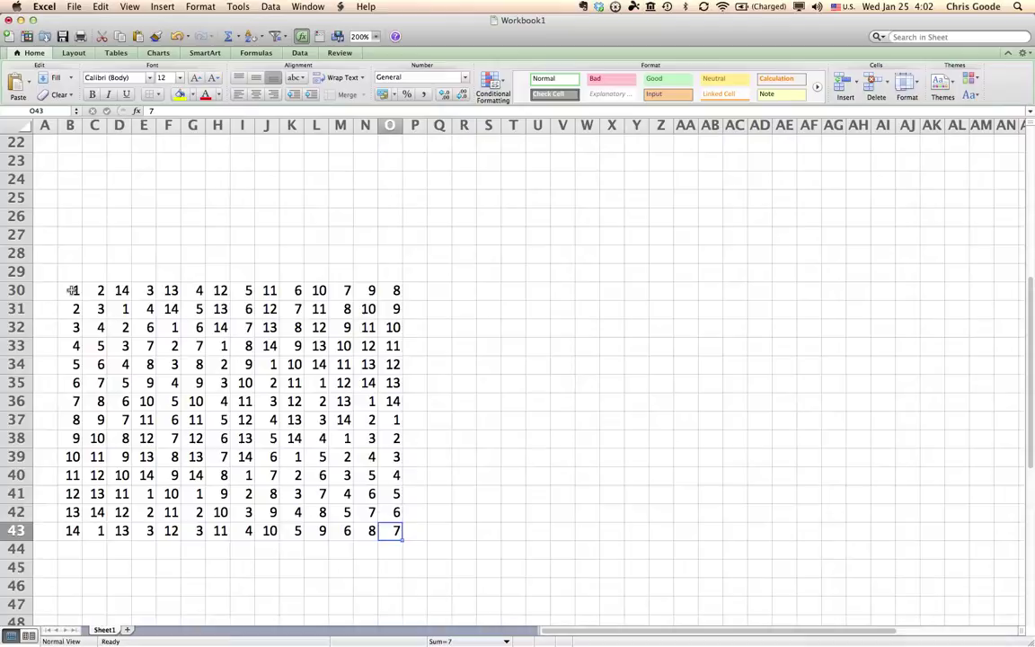
# - Check where the value 1 appears in C43, D31, E41 and F32
pyautogui.click(74, 287)
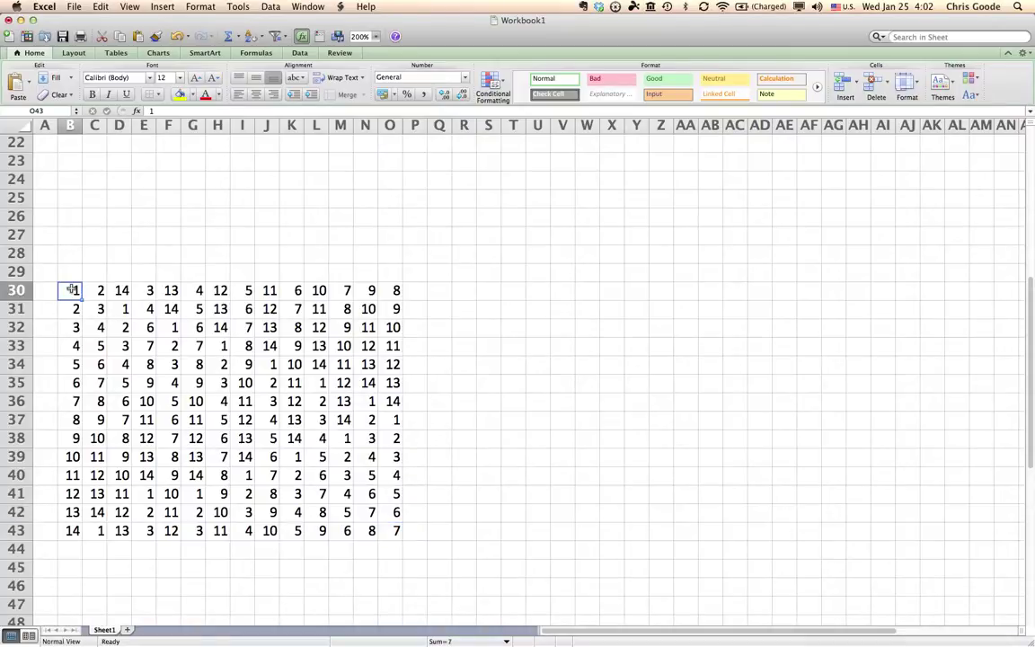
pyautogui.click(99, 532)
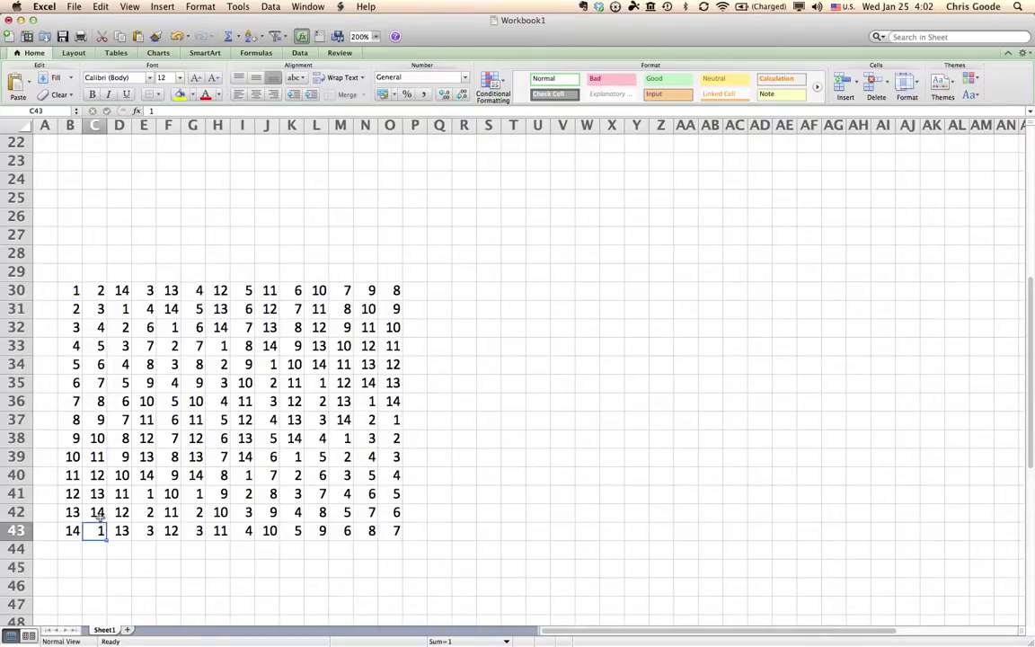
pyautogui.click(124, 311)
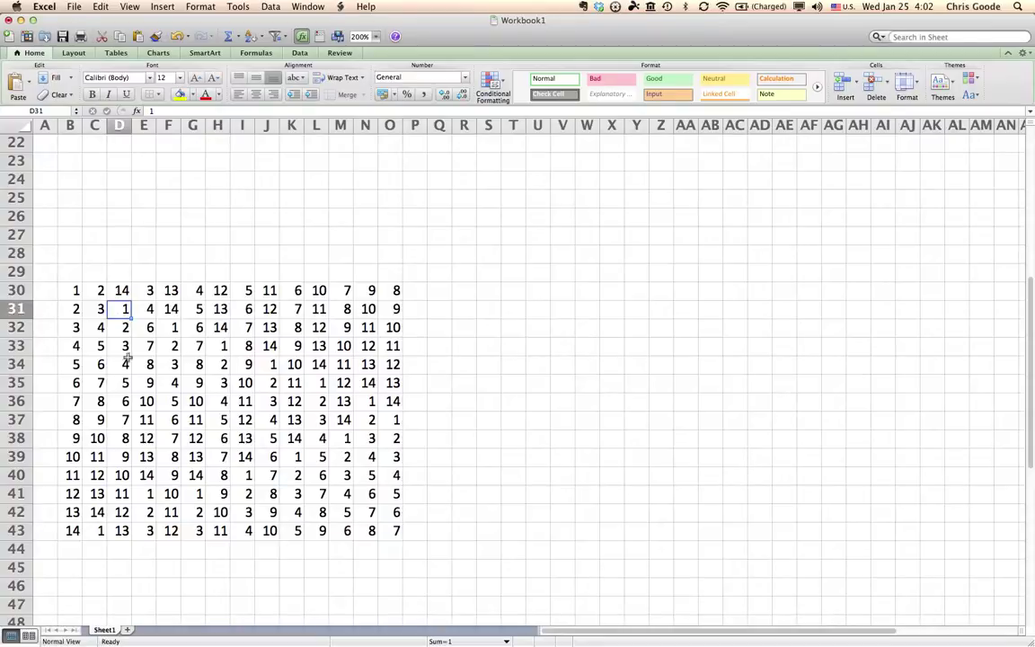
pyautogui.click(146, 493)
pyautogui.click(171, 324)
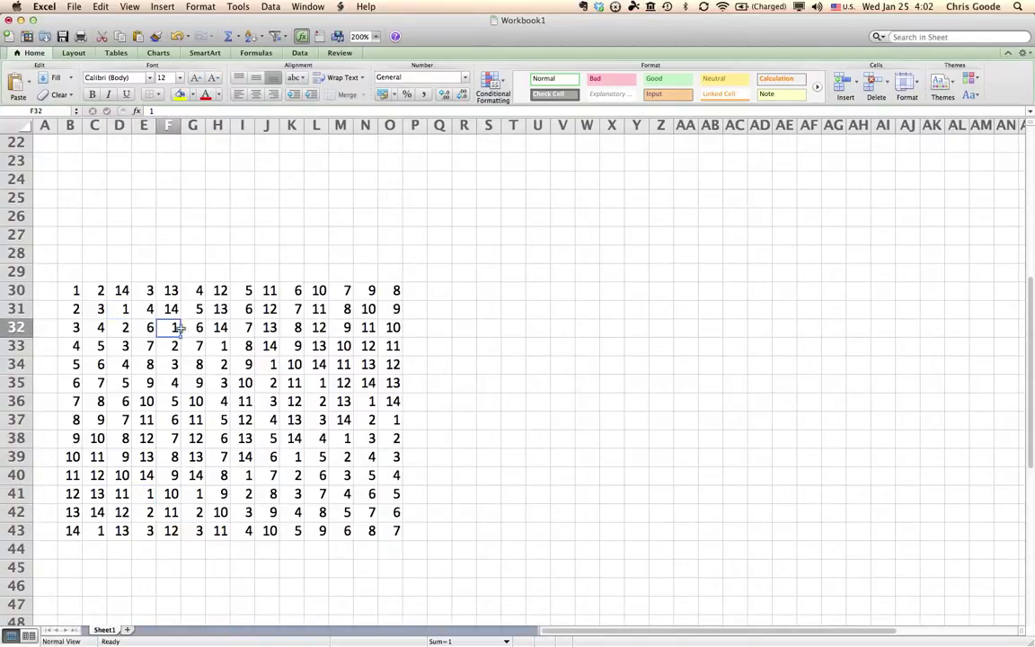
# - Change E32 from 6 to 5 and return to the corrected cell
pyautogui.click(150, 328)
pyautogui.write('5')
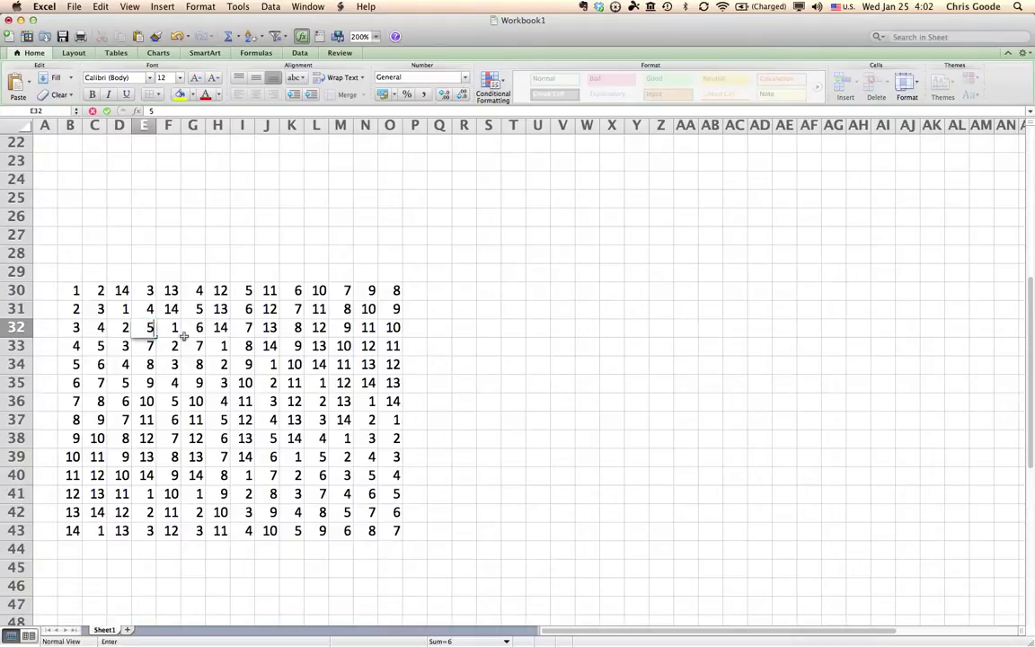
pyautogui.press('Return')
pyautogui.press('Up')
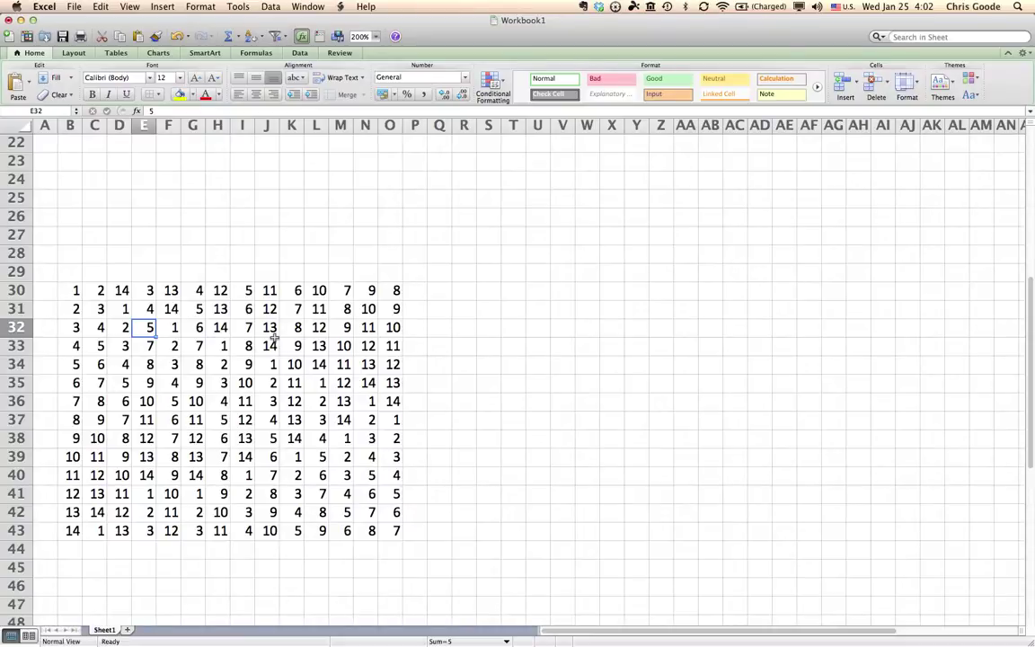
# - Highlight B30:O33 and then B30:I32, then scroll back up to row 1
pyautogui.scroll(-6, 273, 336)
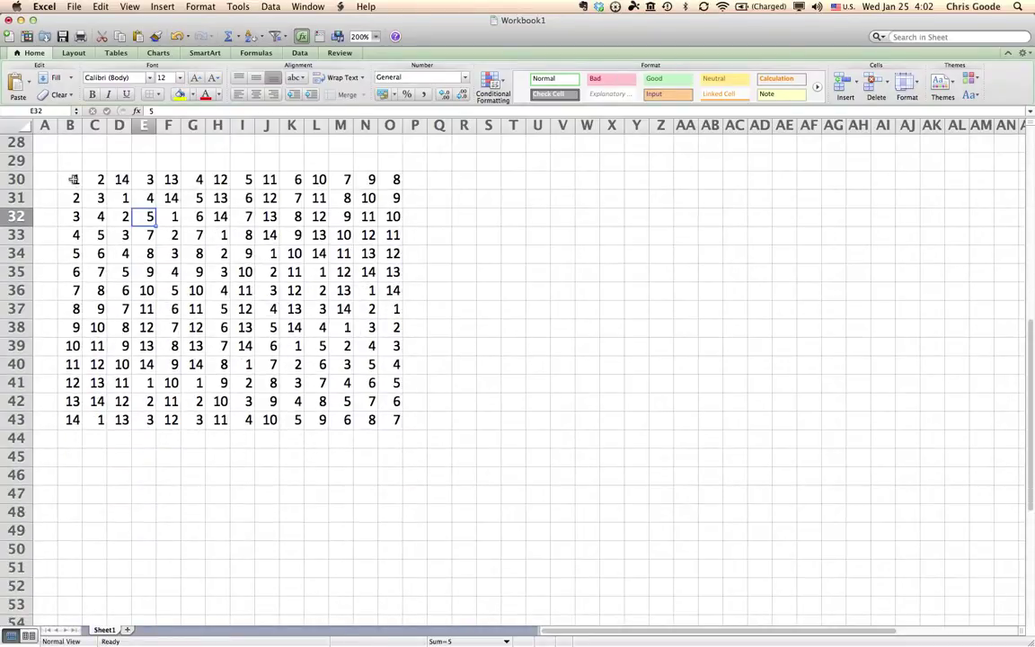
pyautogui.moveTo(74, 180); pyautogui.dragTo(392, 236)
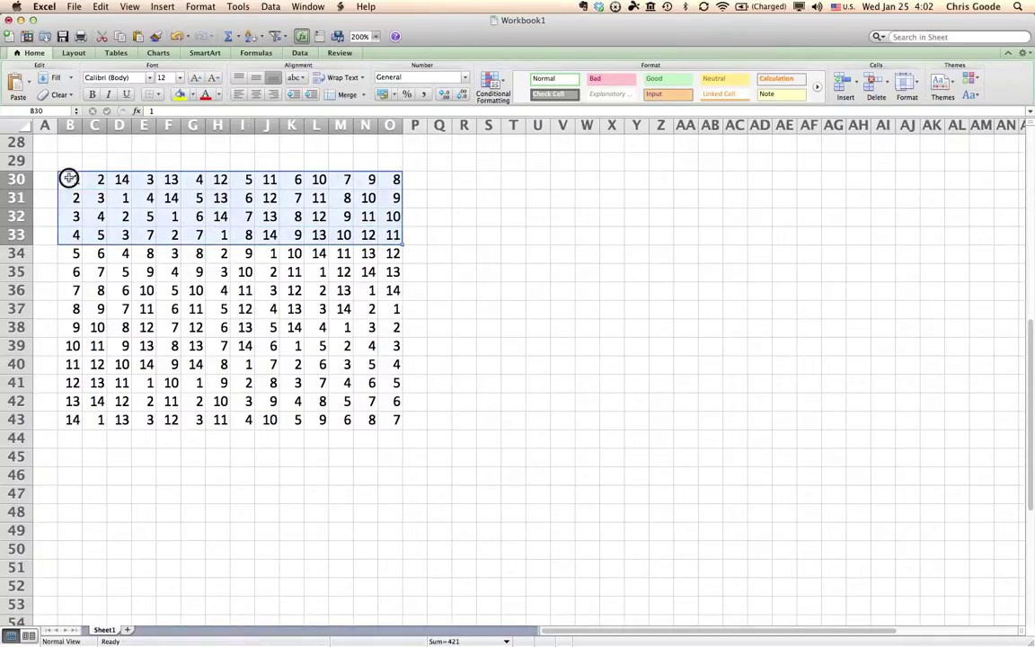
pyautogui.moveTo(69, 177); pyautogui.dragTo(244, 222)
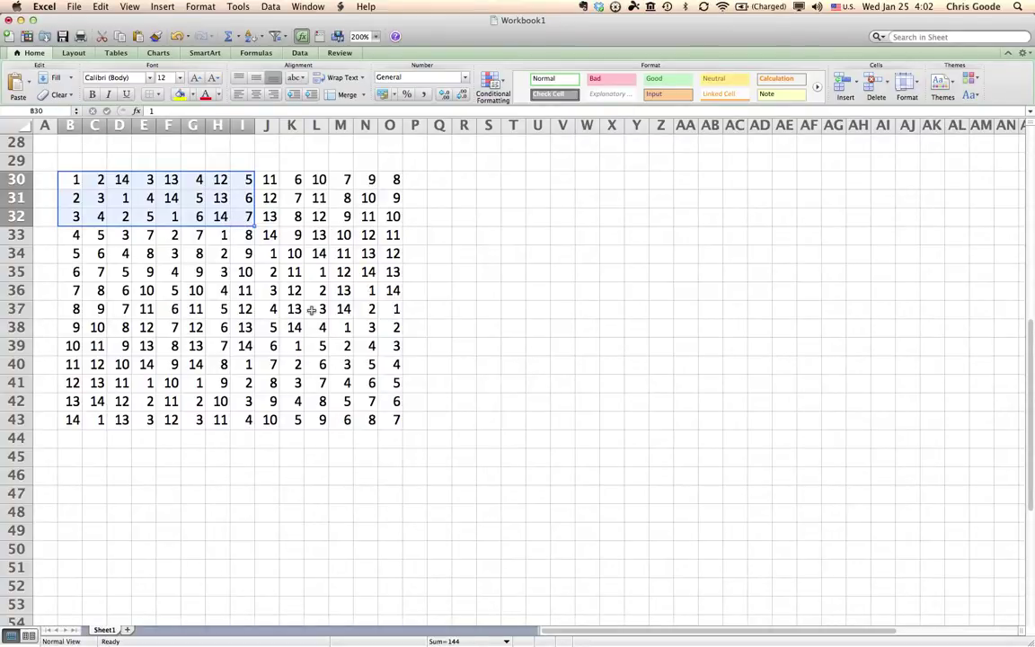
pyautogui.scroll(9, 429, 309)
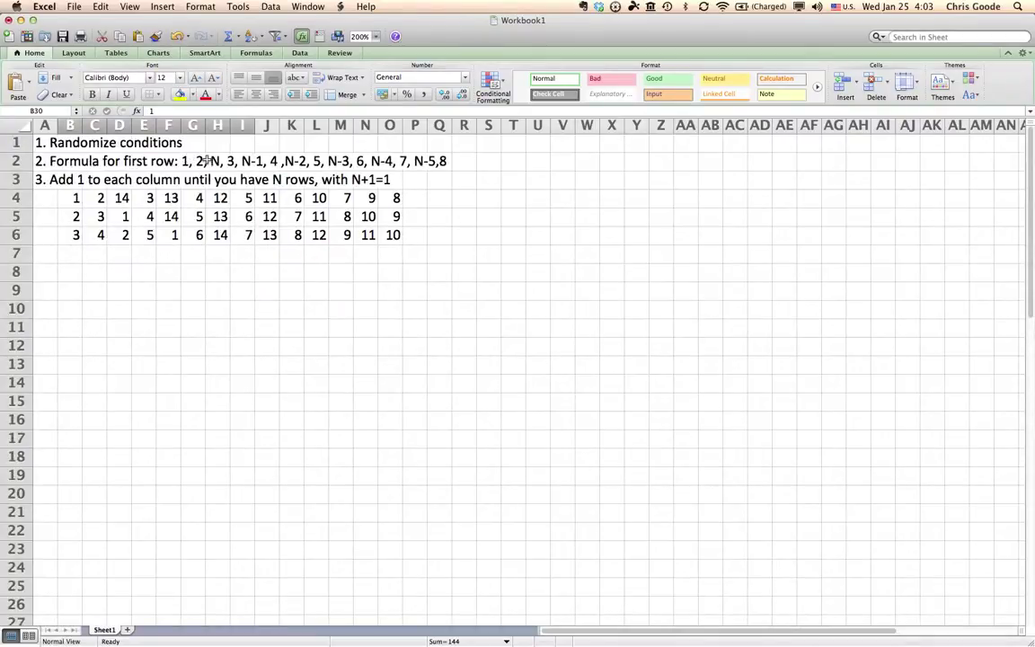
pyautogui.moveTo(216, 198); pyautogui.dragTo(77, 198)
pyautogui.click(76, 198)
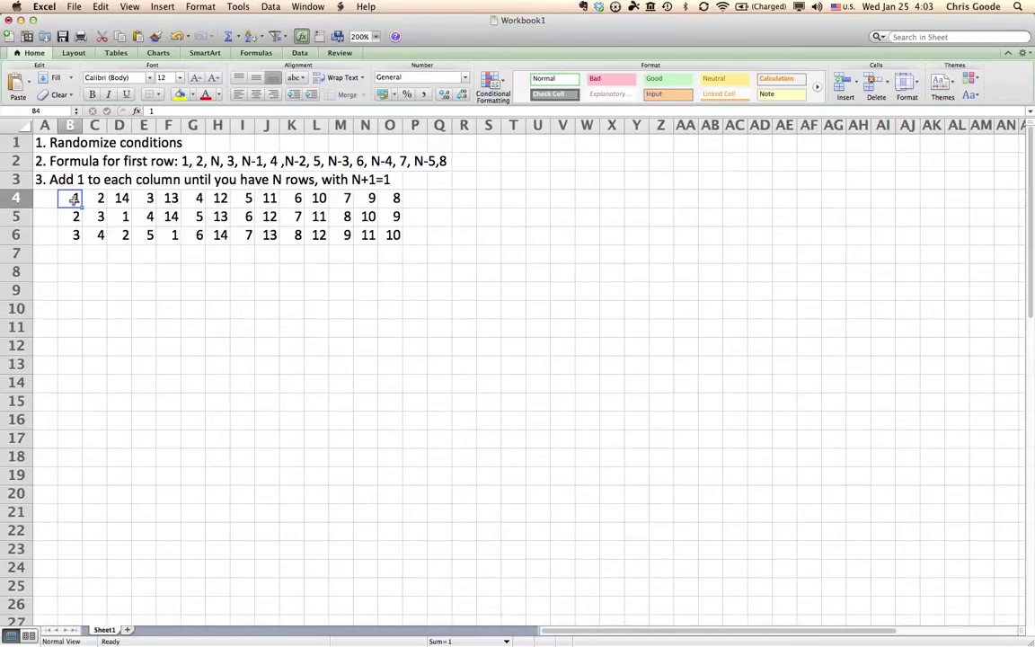
pyautogui.press('Right')
pyautogui.press('Right')
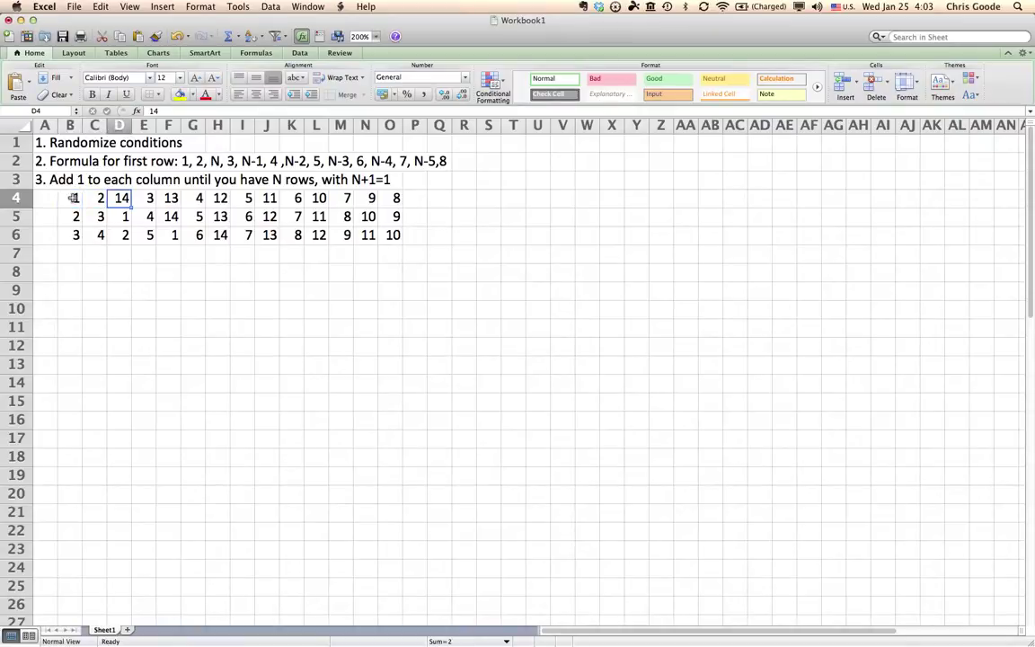
pyautogui.press('Right')
pyautogui.press('Right')
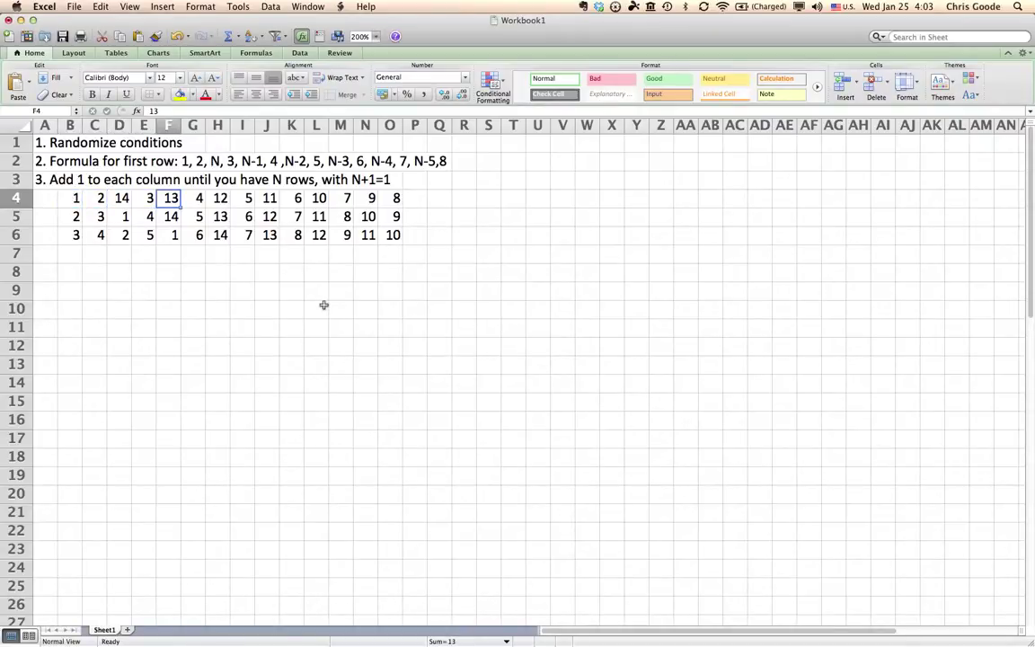